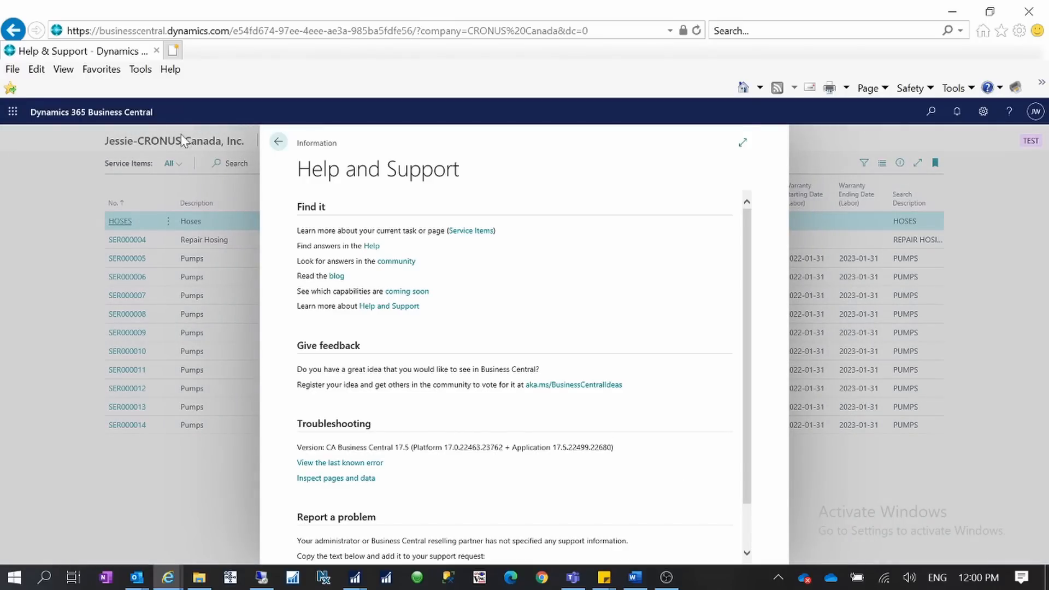
Step: Close the Help and Support page and check the role and work date in My Settings without changing them
left_click(278, 141)
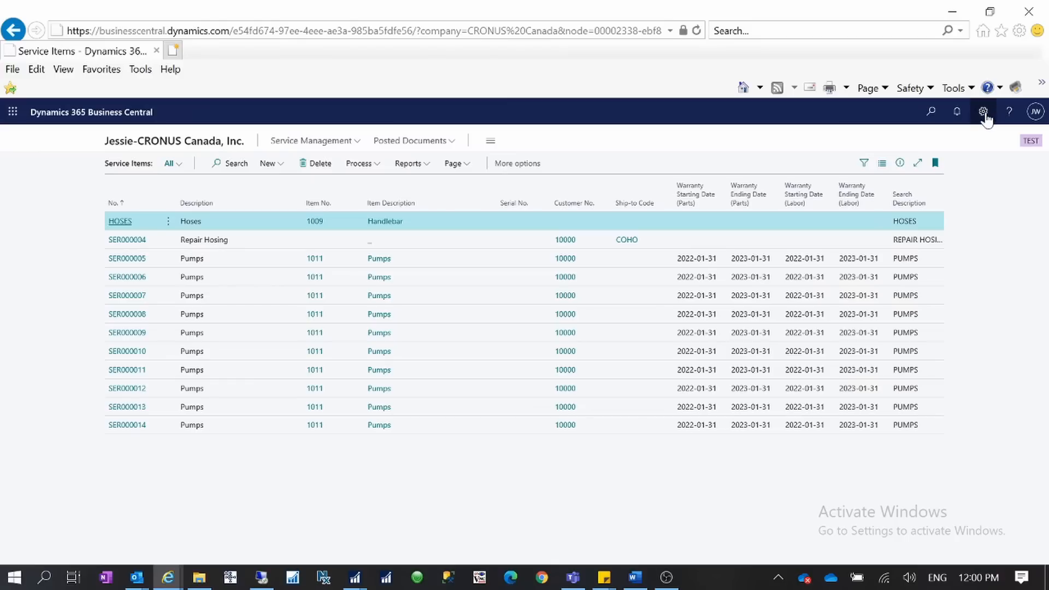
left_click(984, 112)
left_click(908, 215)
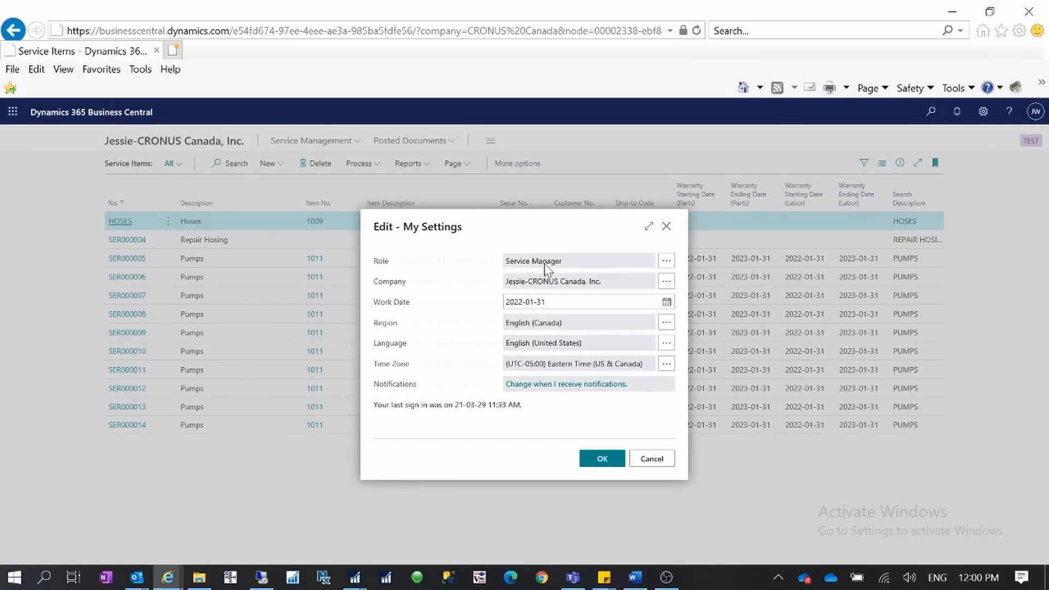
left_click(652, 459)
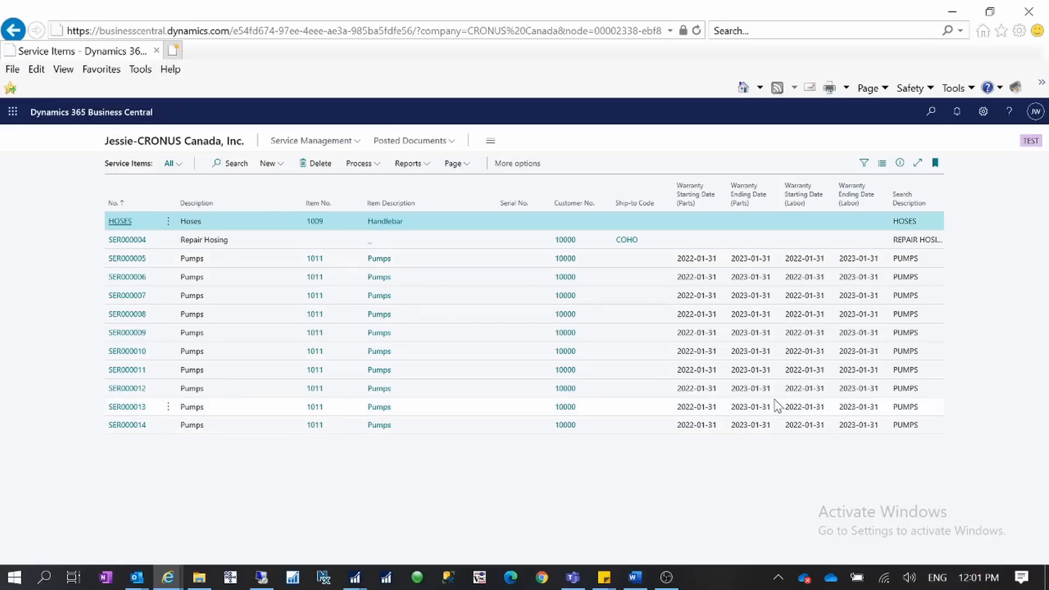
Step: Switch to the Service Management Setup window and check the Default Warranty Duration, returning to the service items list
mouse_move(168, 578)
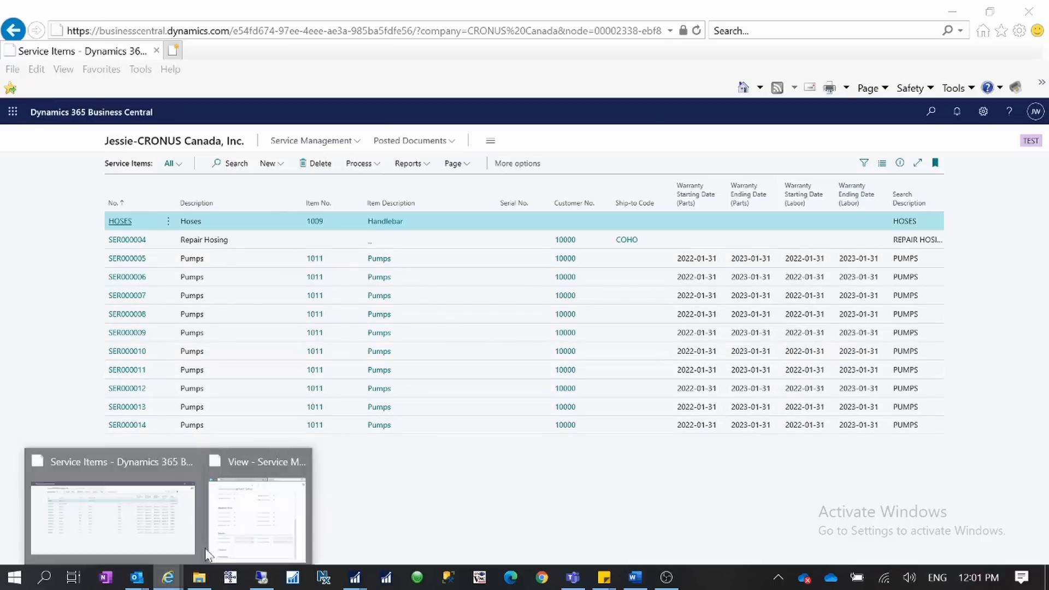
left_click(256, 537)
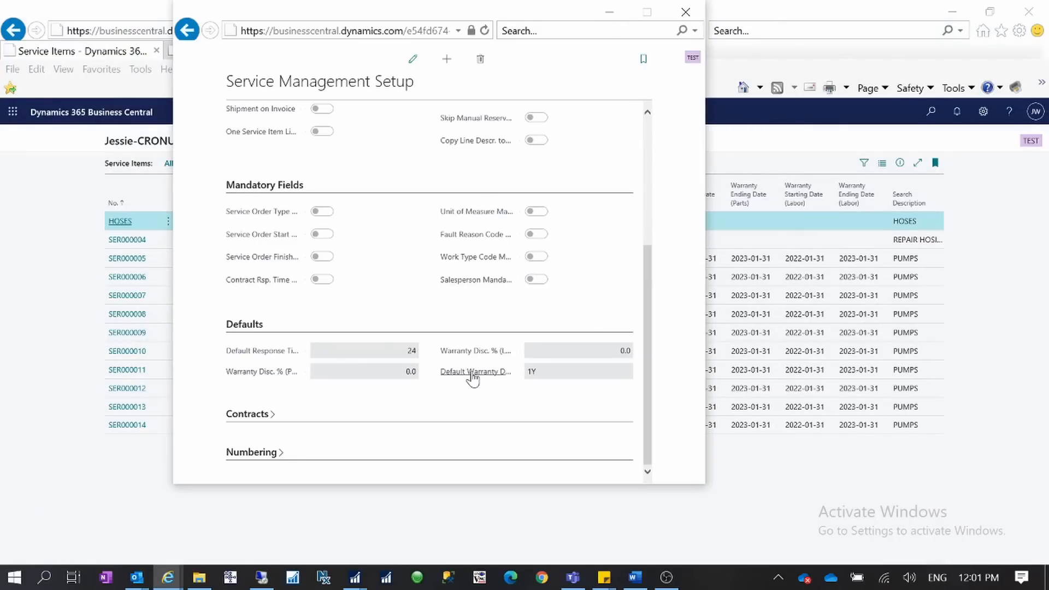
mouse_move(473, 378)
left_click(601, 554)
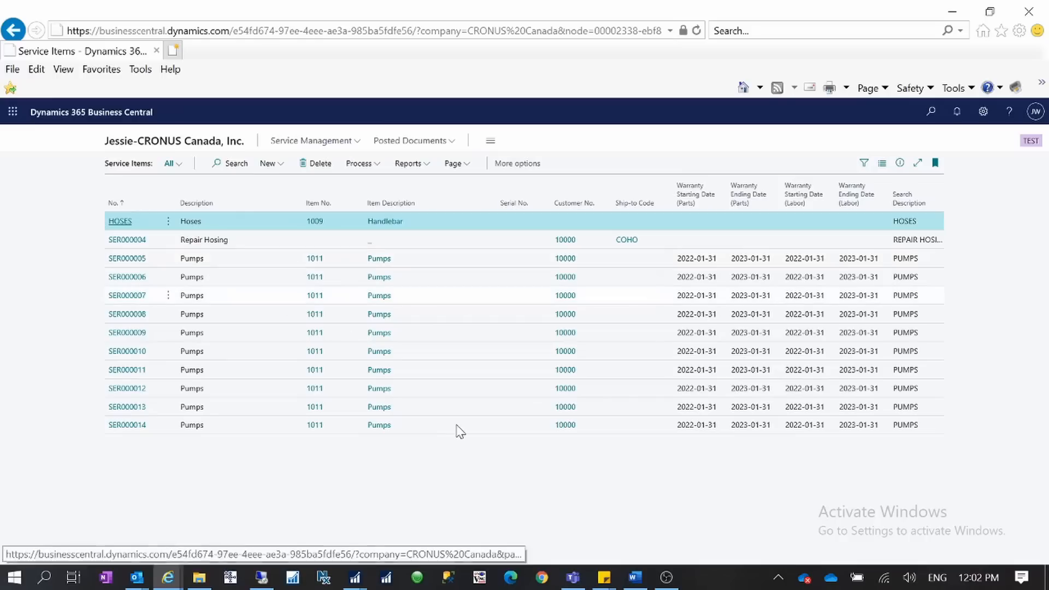
Step: Search the items list for "serial" and open the SERIALTRACKING item card, dismissing the mail notification and the unresponsive script
left_click(202, 141)
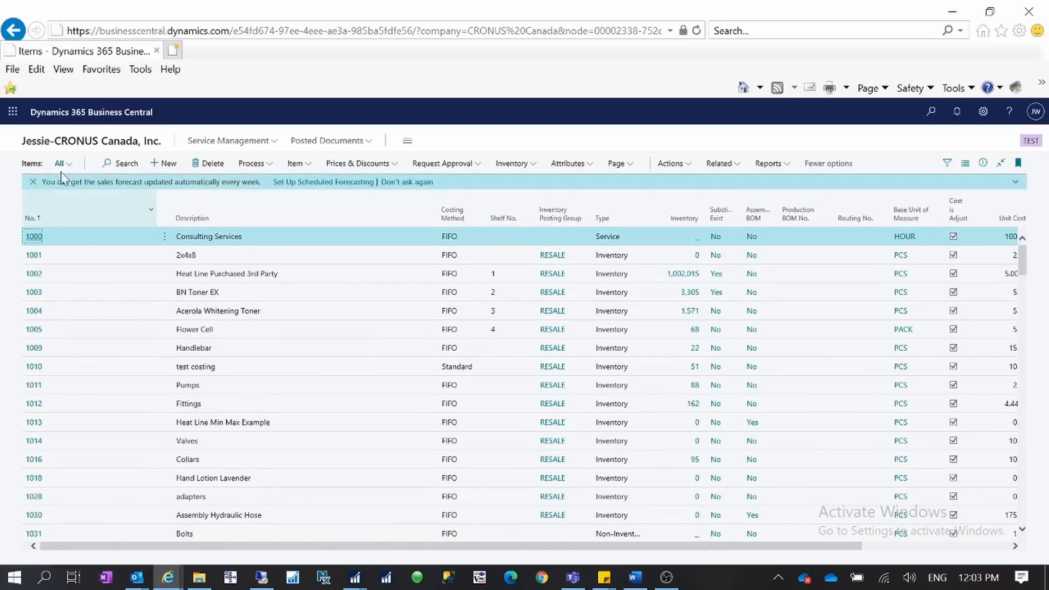
left_click(123, 163)
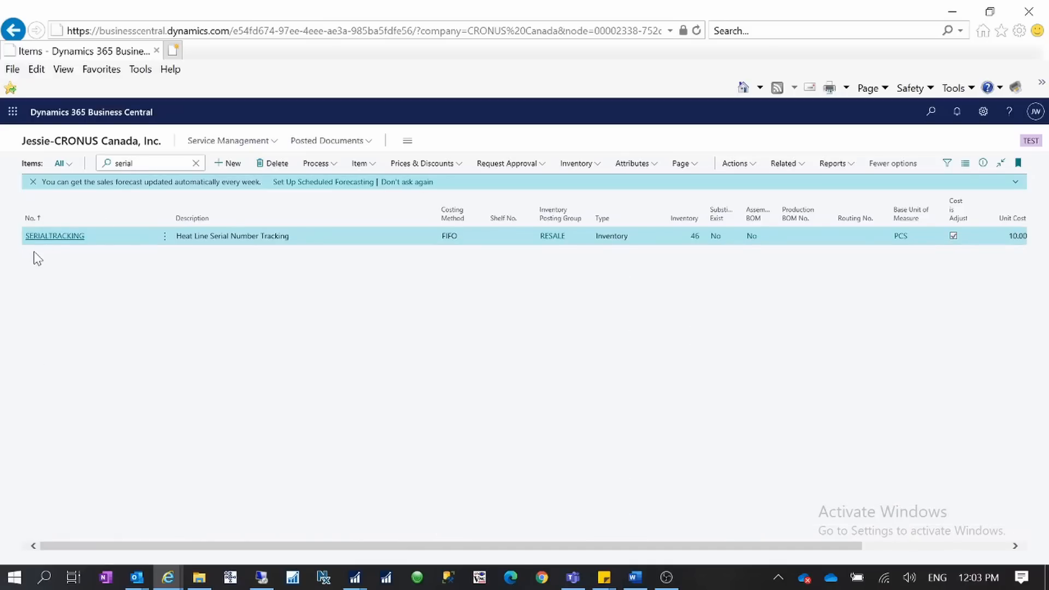
left_click(42, 238)
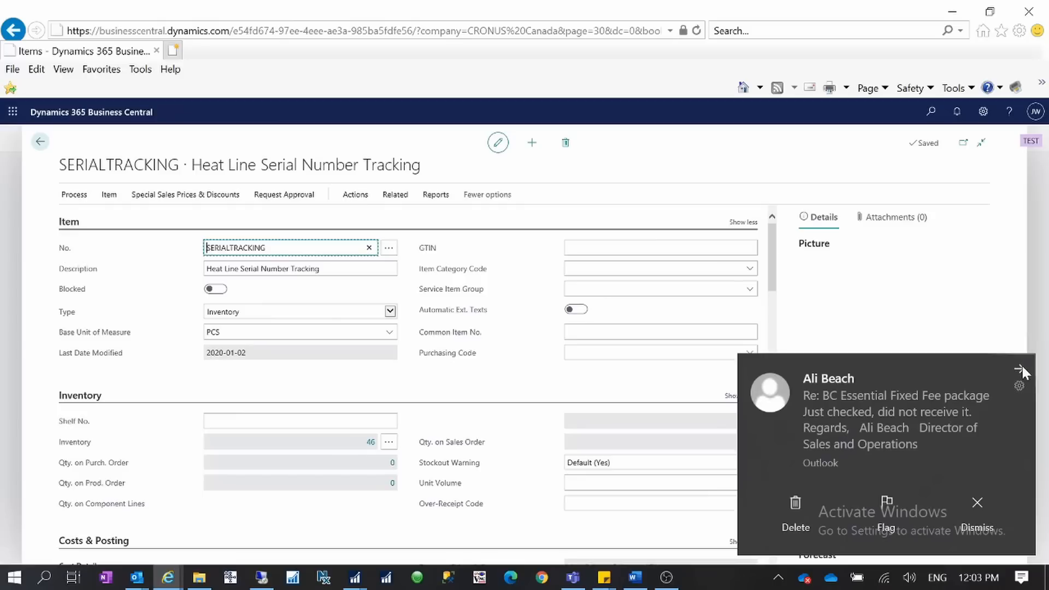
left_click(1020, 368)
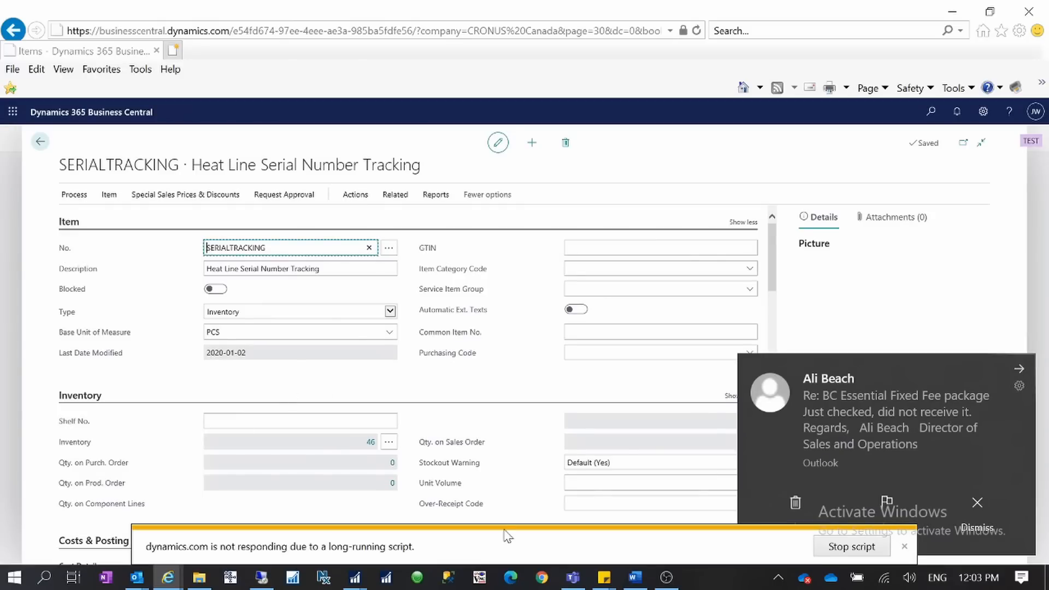
left_click(865, 547)
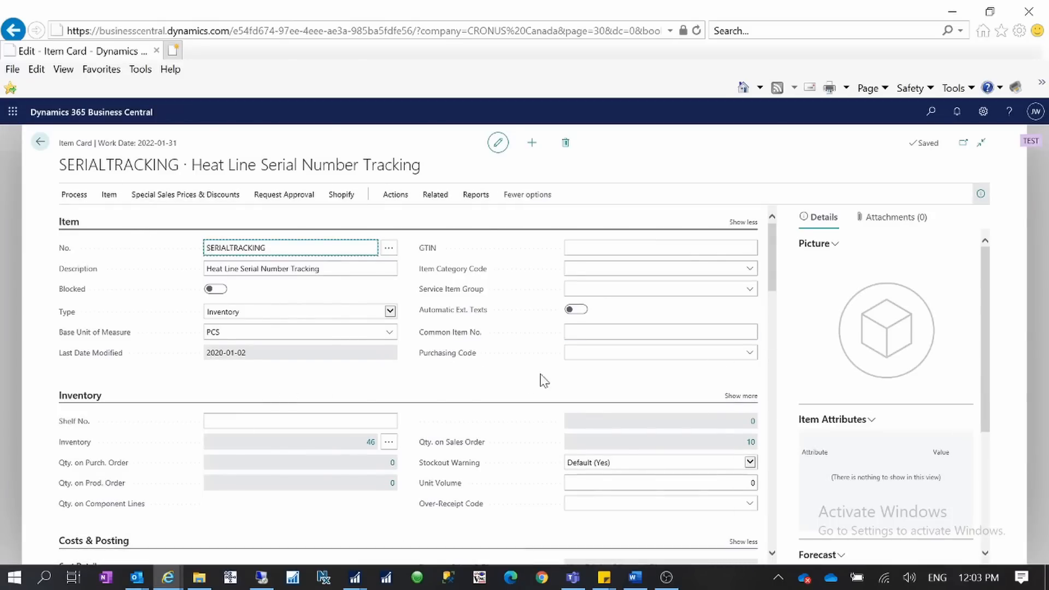
Step: Examine the full list of service item groups, including the Create Service Item option, and close it without selecting one
left_click(744, 295)
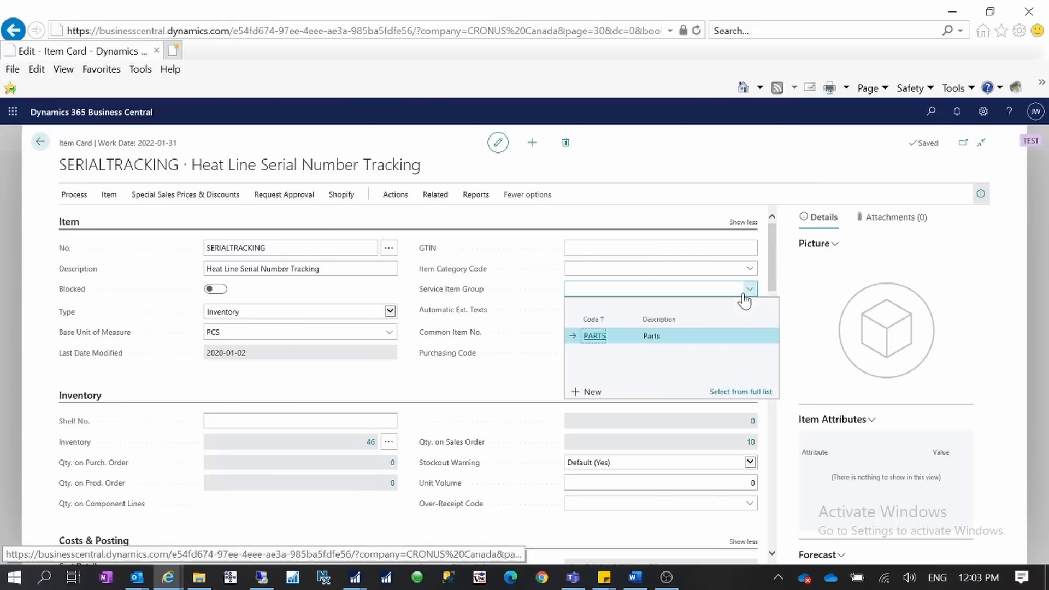
left_click(750, 392)
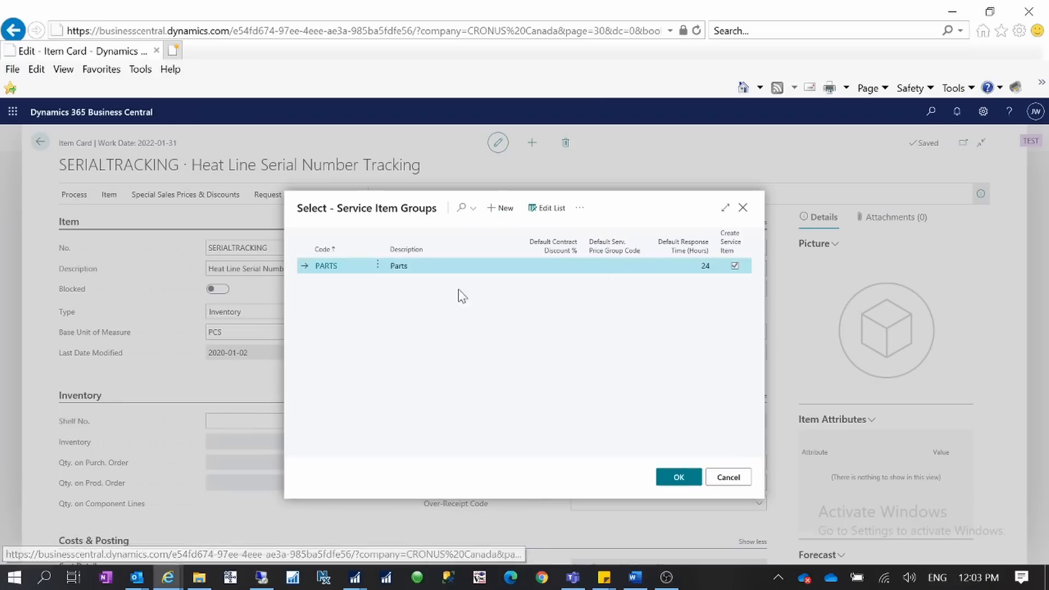
left_click(725, 208)
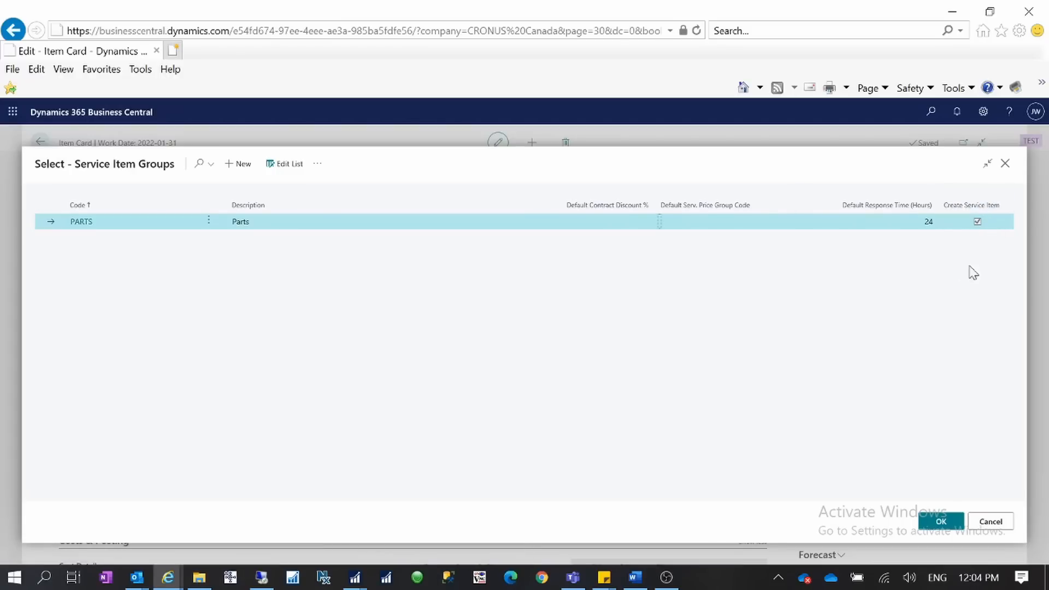
left_click(990, 520)
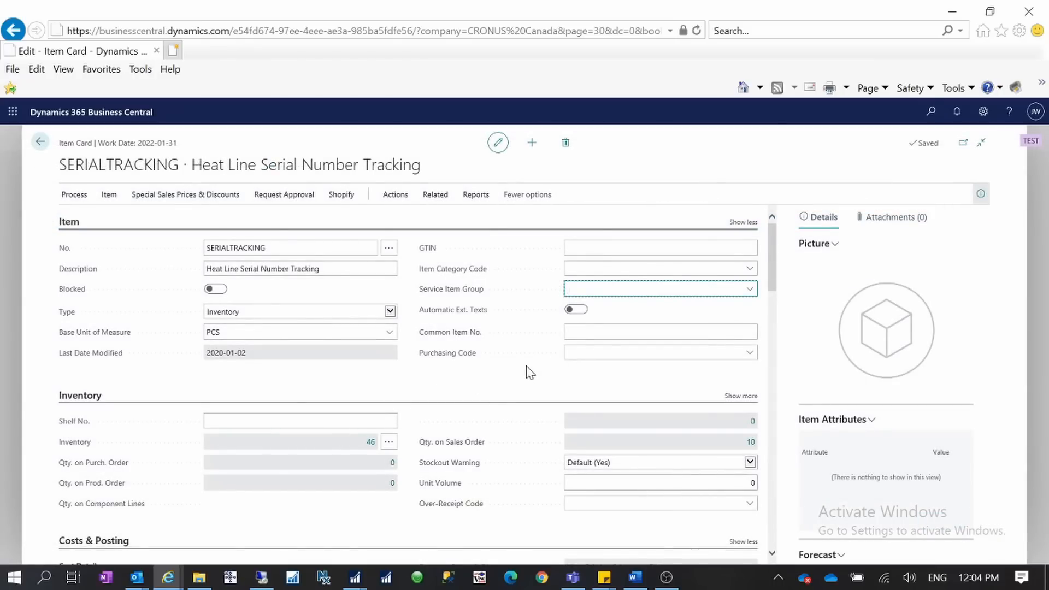
Step: Set the Service Item Group of the SERIALTRACKING item to PARTS
scroll(531, 373, "down", 10)
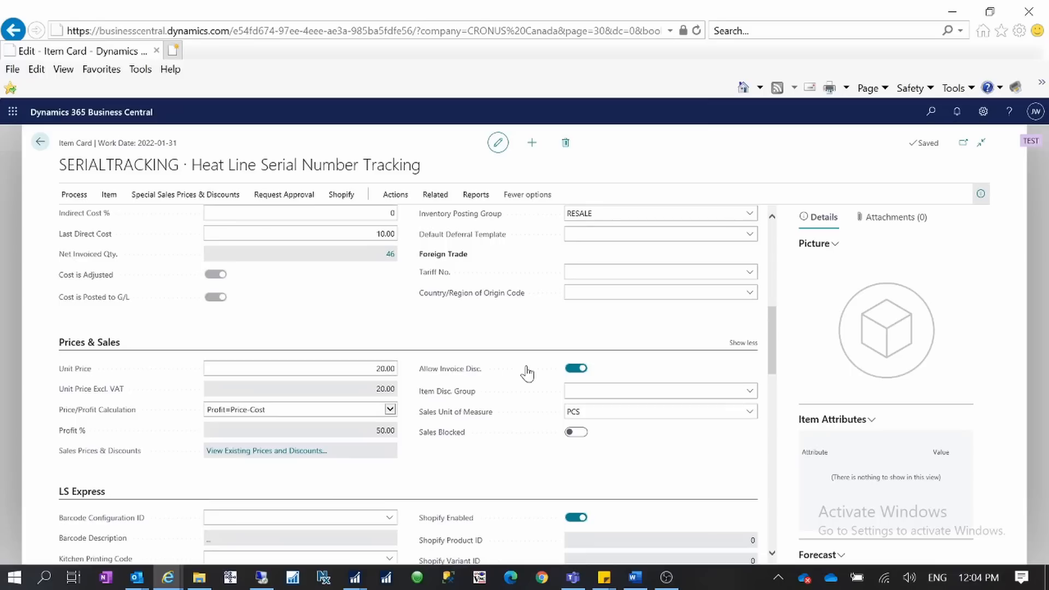
scroll(527, 374, "up", 10)
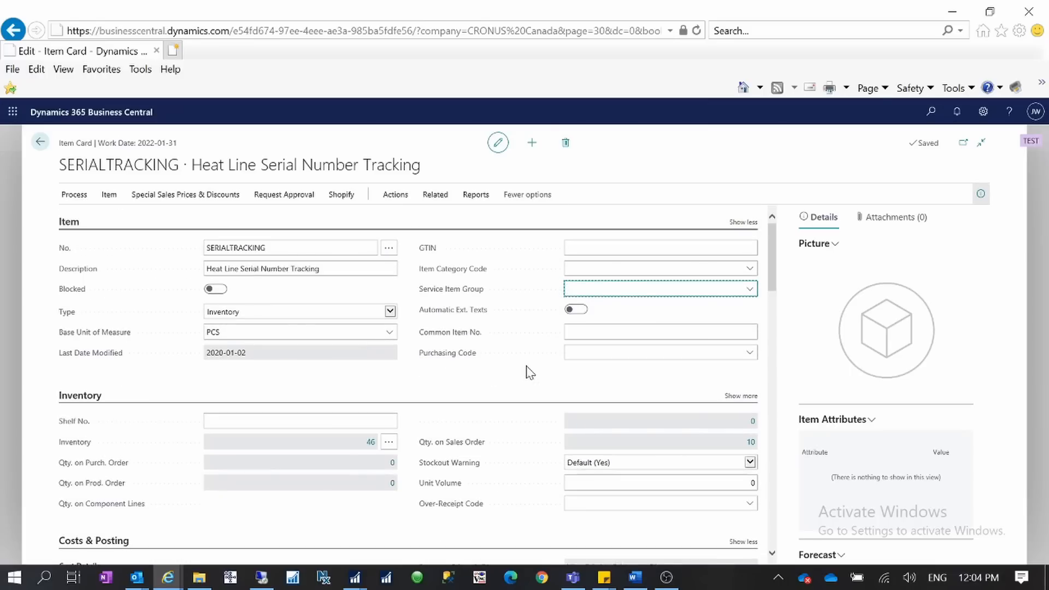
left_click(749, 290)
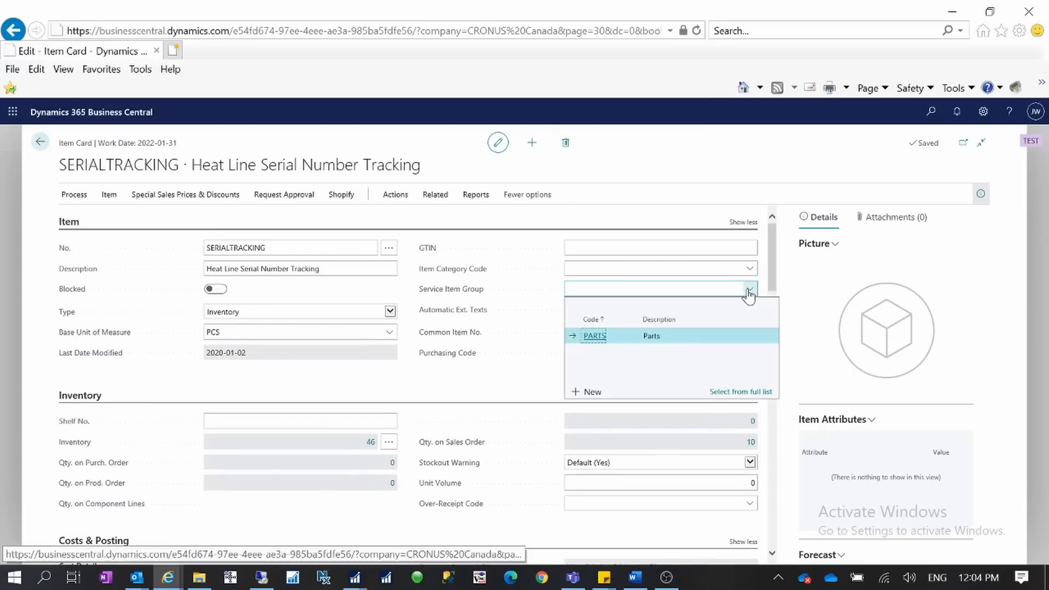
left_click(619, 336)
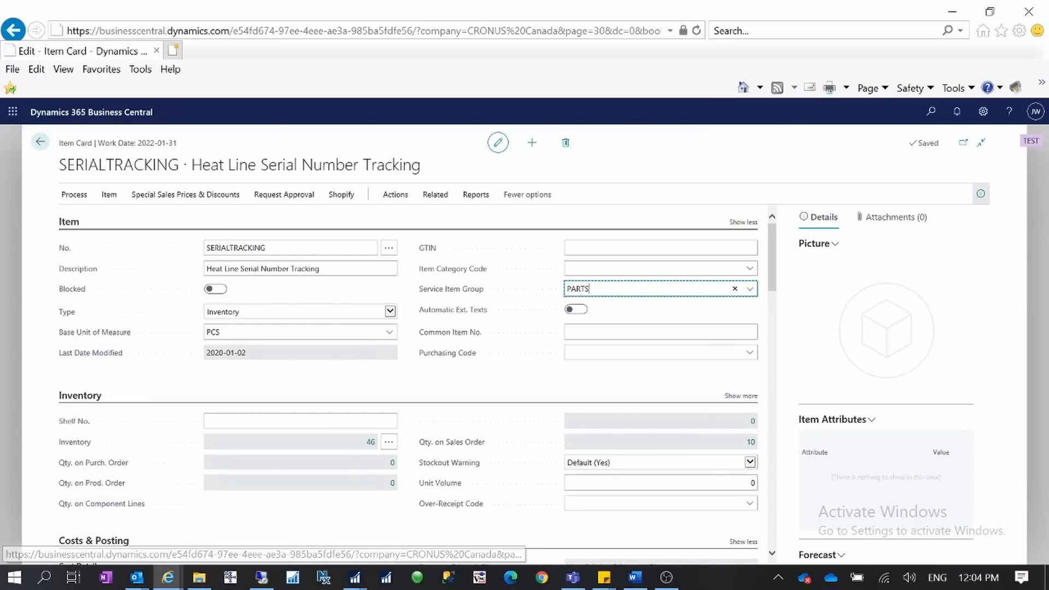
key("Tab")
key("Tab")
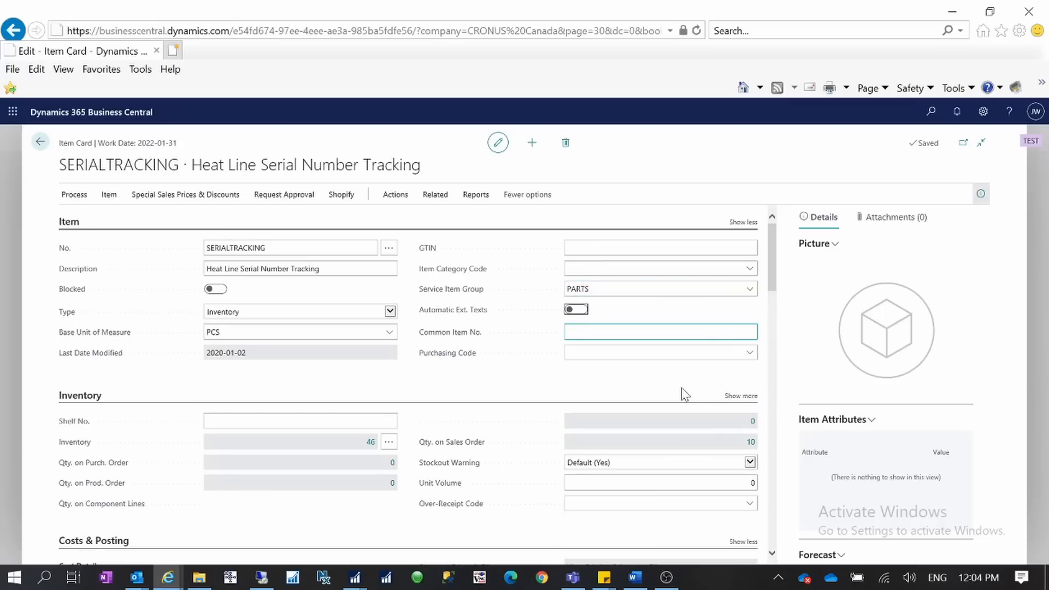
Step: Open the card of the item's SNALL tracking code from the full list of item tracking codes
scroll(681, 389, "down", 15)
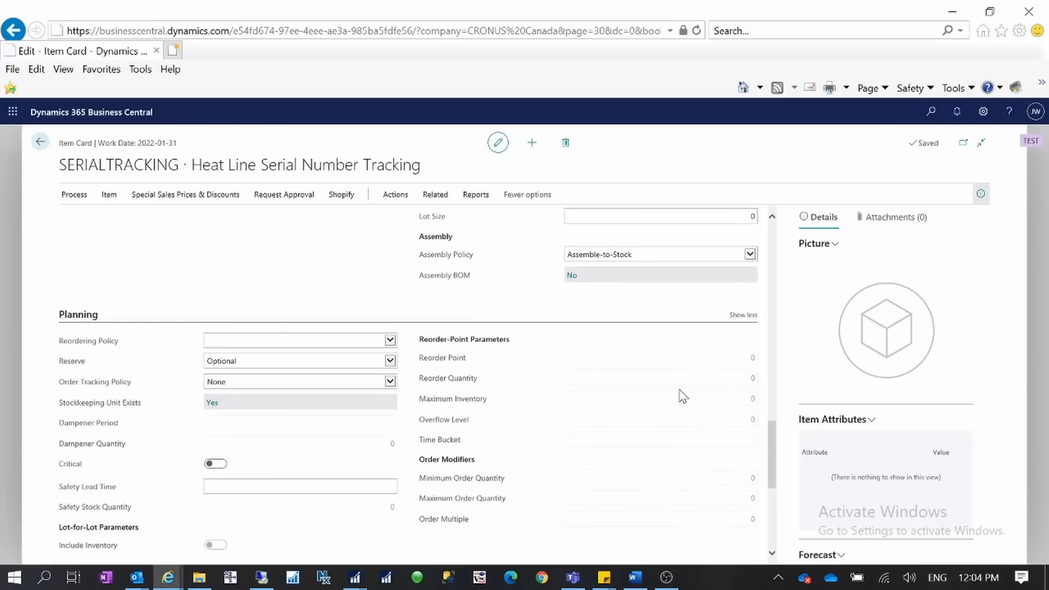
scroll(681, 396, "down", 4)
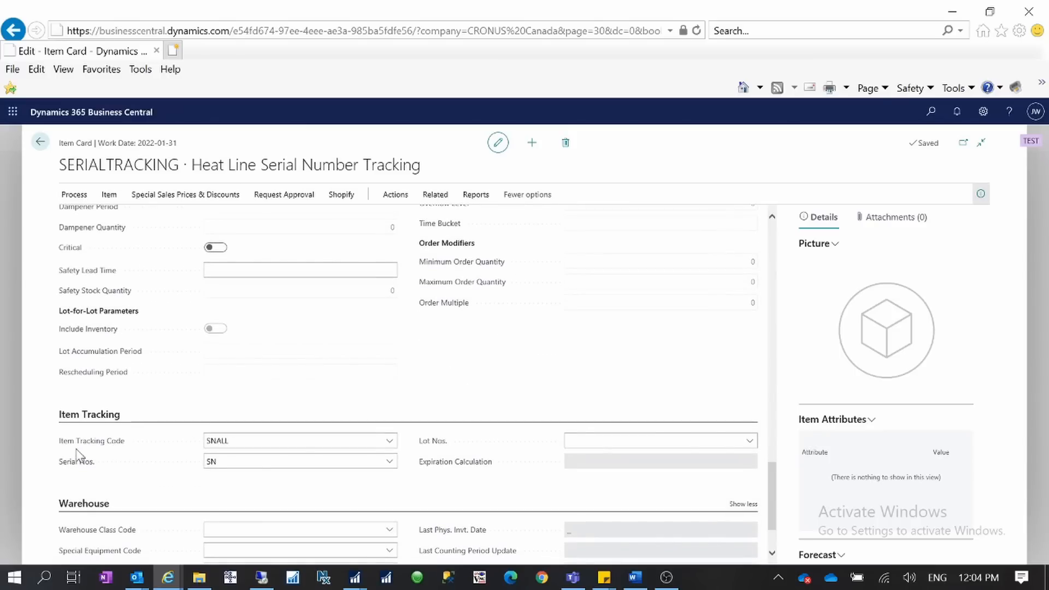
left_click(254, 445)
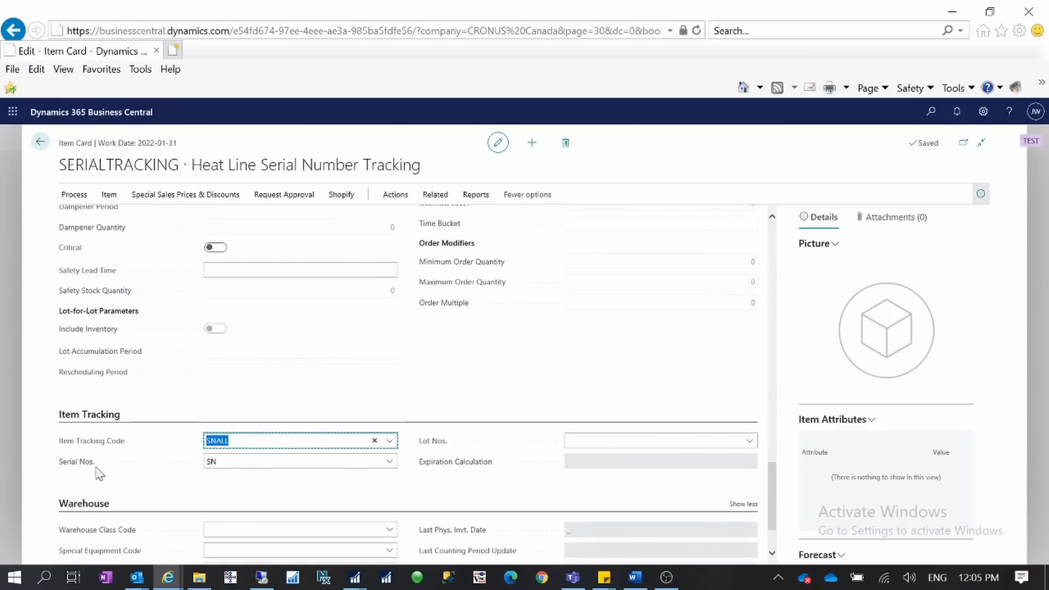
left_click(391, 441)
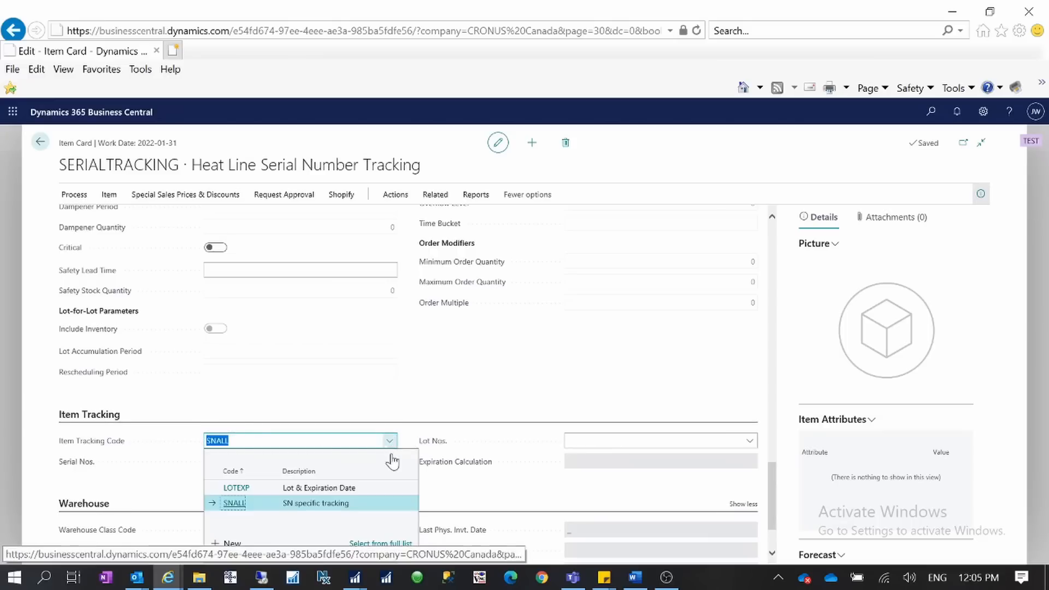
left_click(378, 546)
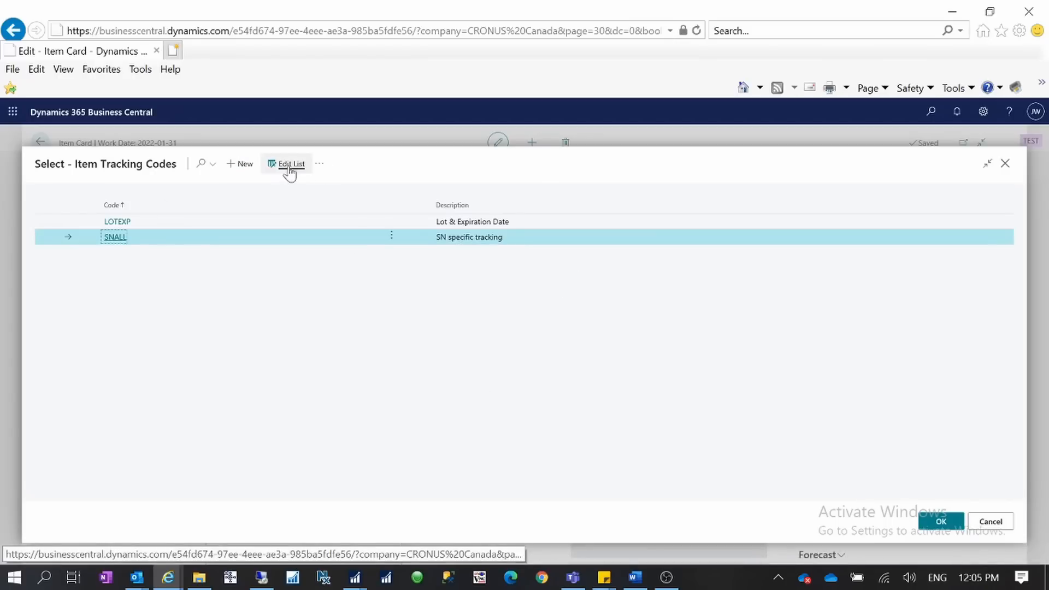
left_click(320, 164)
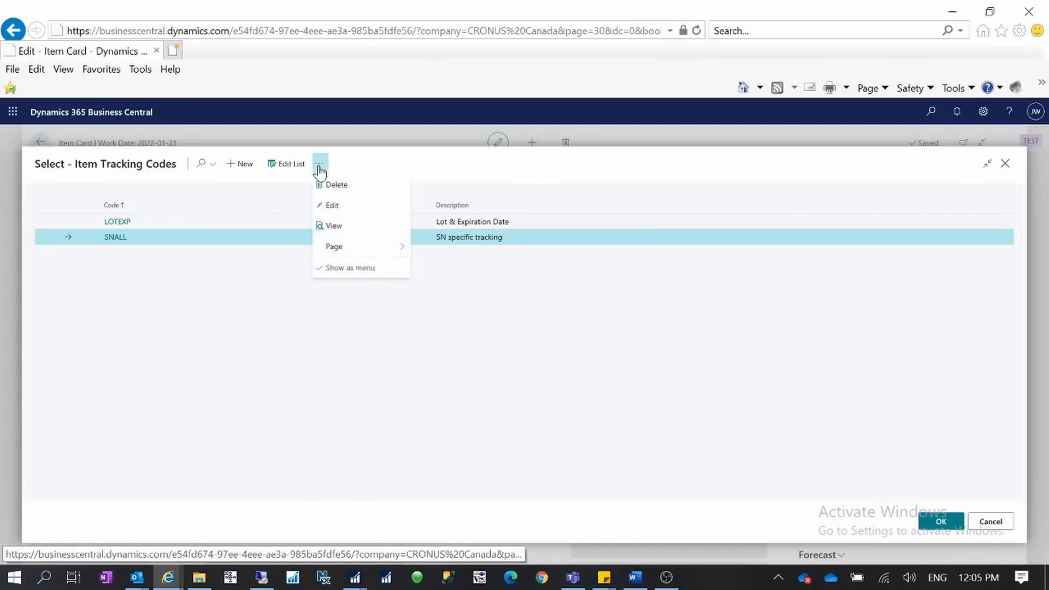
left_click(345, 209)
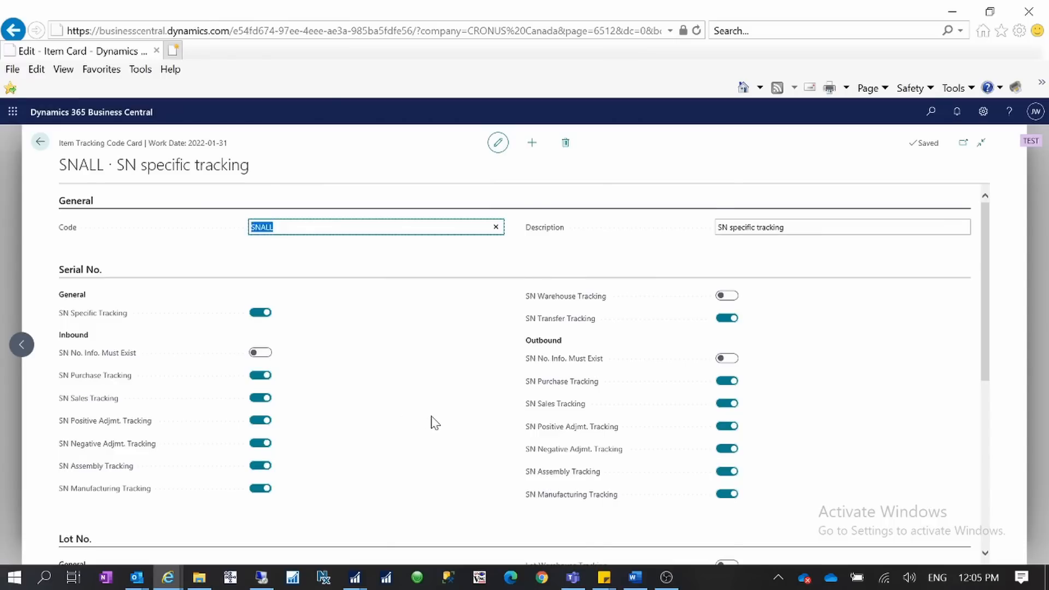
Step: Check the Warranty Date Formula in the Misc. section of the SNALL tracking code and return to the item card
scroll(432, 425, "down", 5)
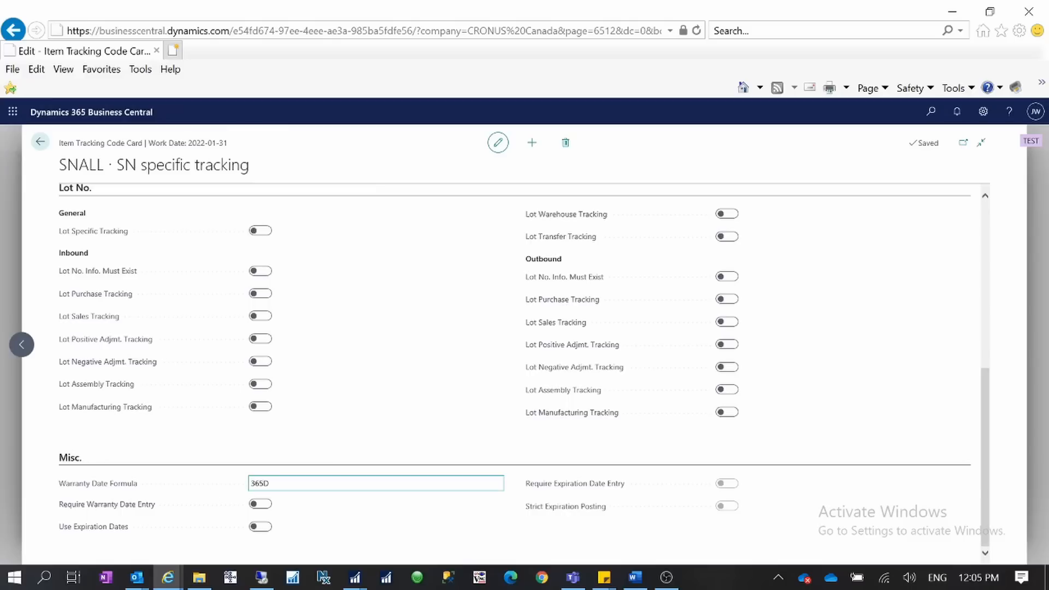
left_click(154, 479)
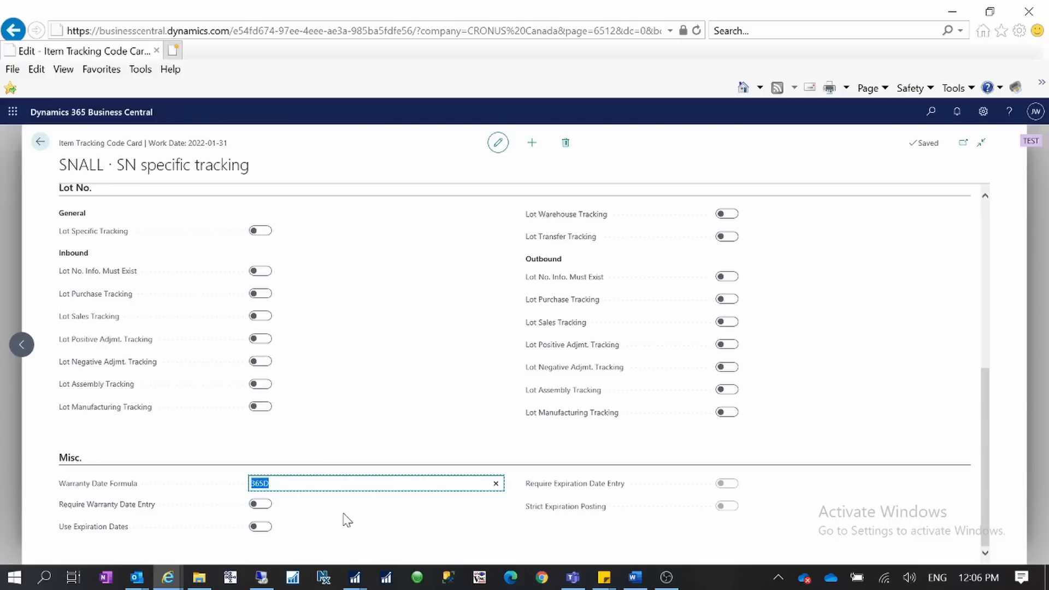
left_click(305, 483)
left_click_drag(271, 484, 250, 484)
left_click(40, 142)
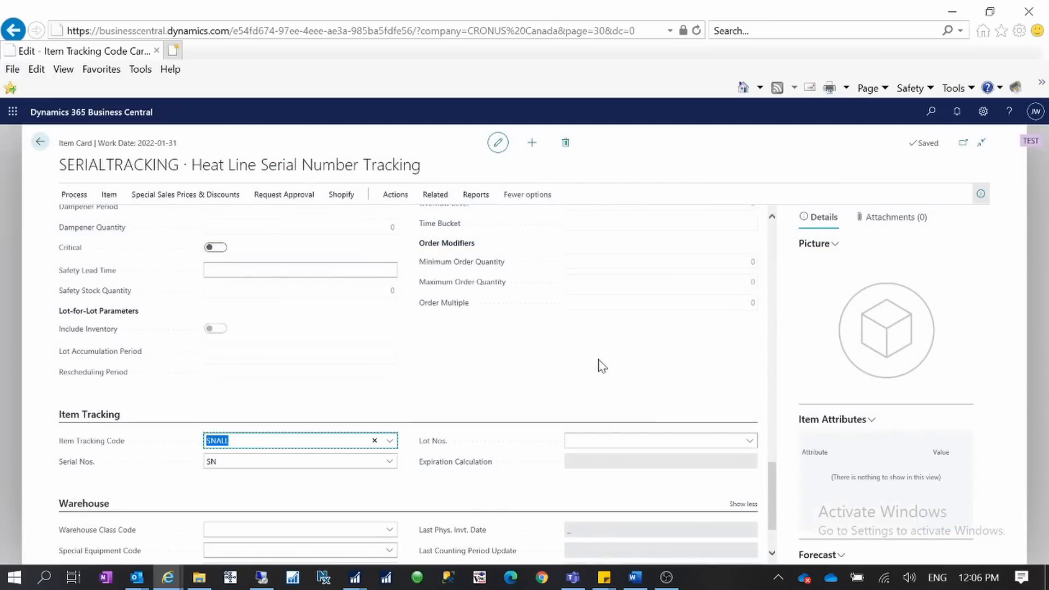
Step: Leave the item card, find the Sales Orders list through the application search, and start a new sales order
left_click(40, 142)
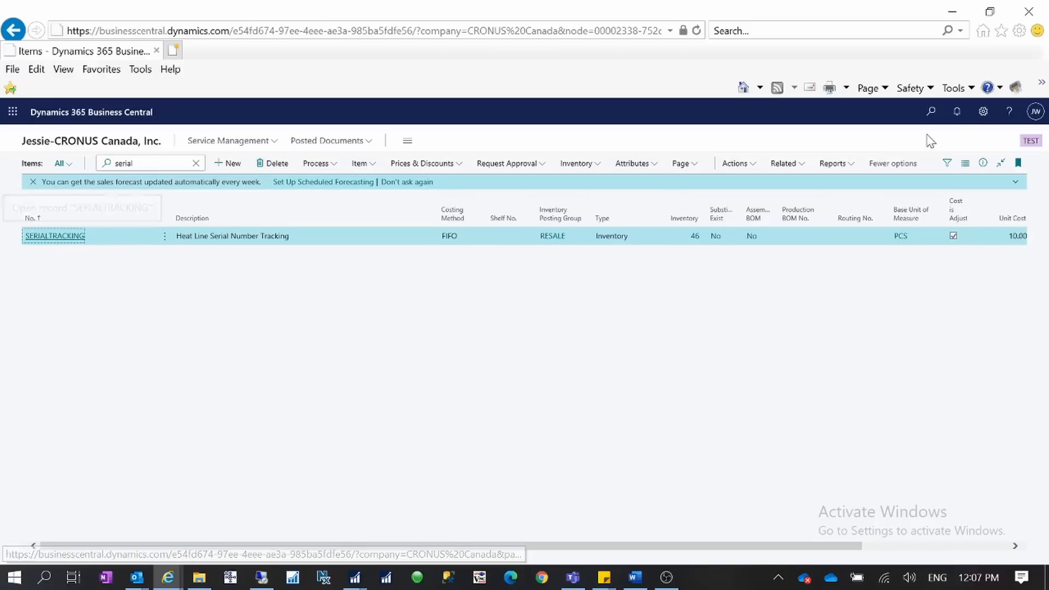
left_click(934, 114)
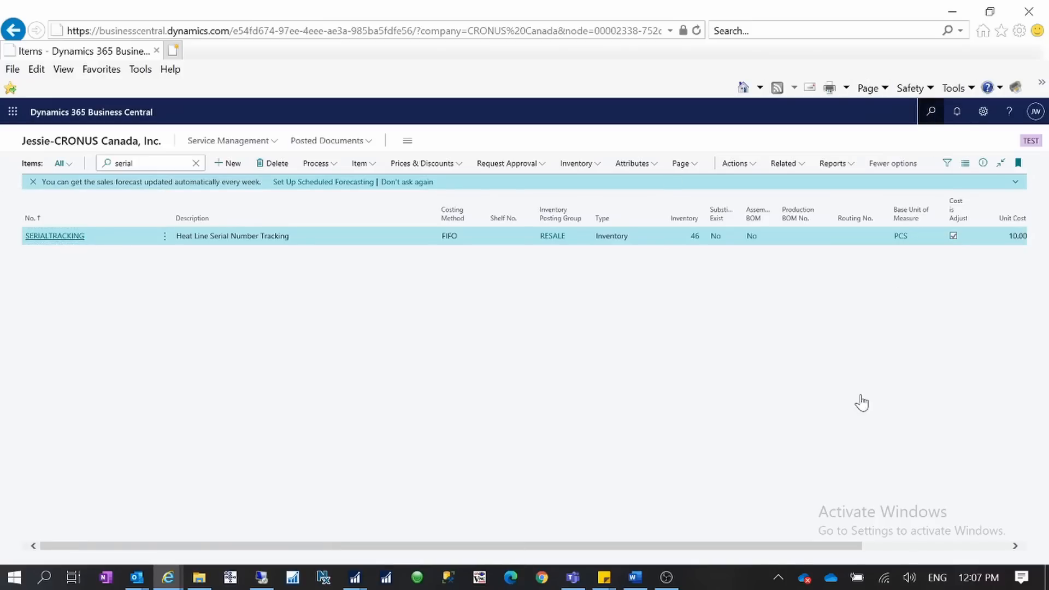
type("post")
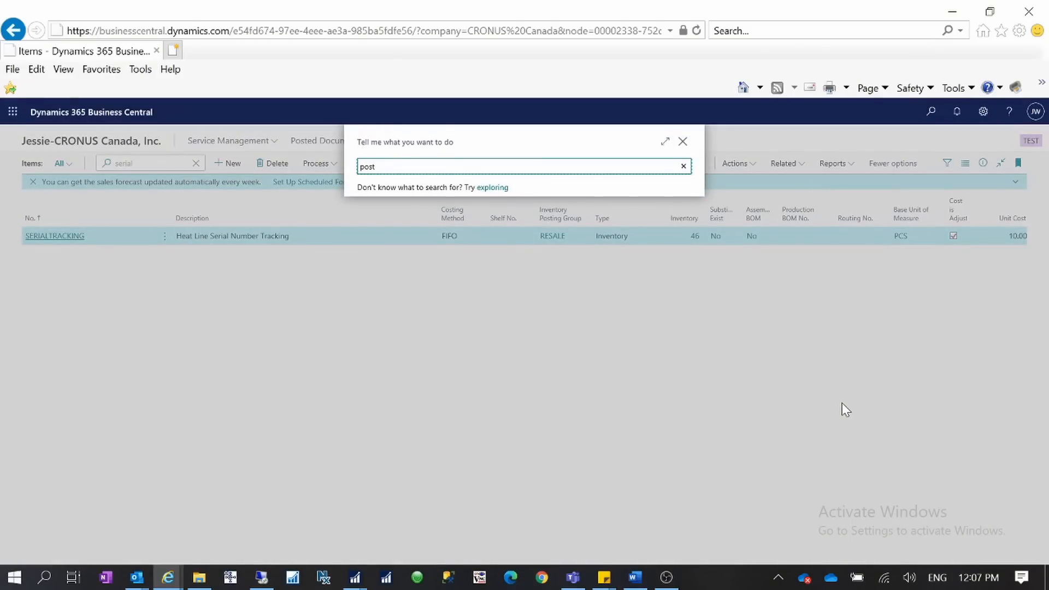
key("BackSpace")
key("BackSpace")
key("BackSpace")
key("BackSpace")
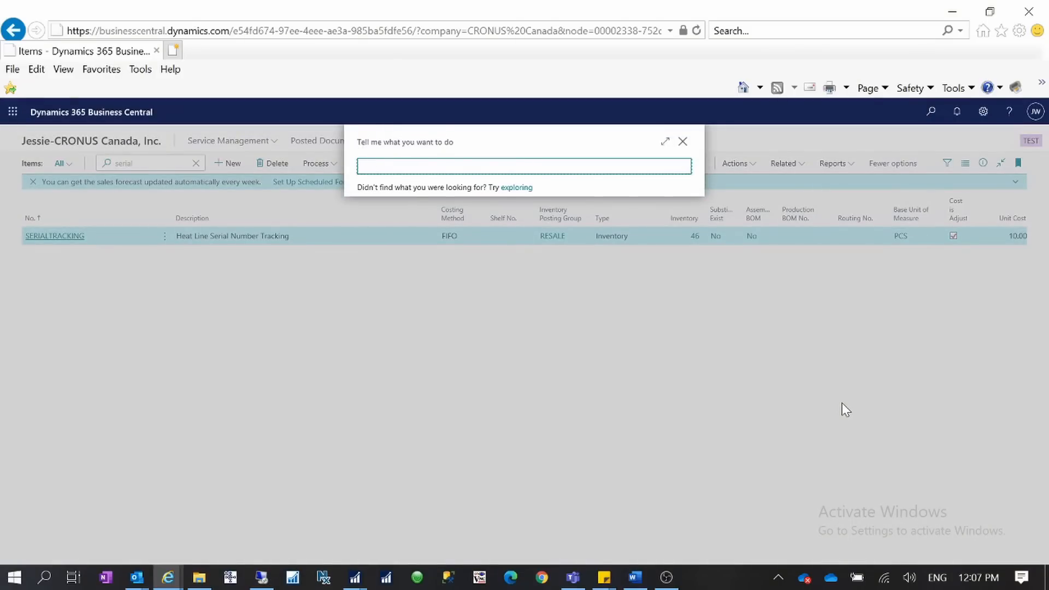
type("sale")
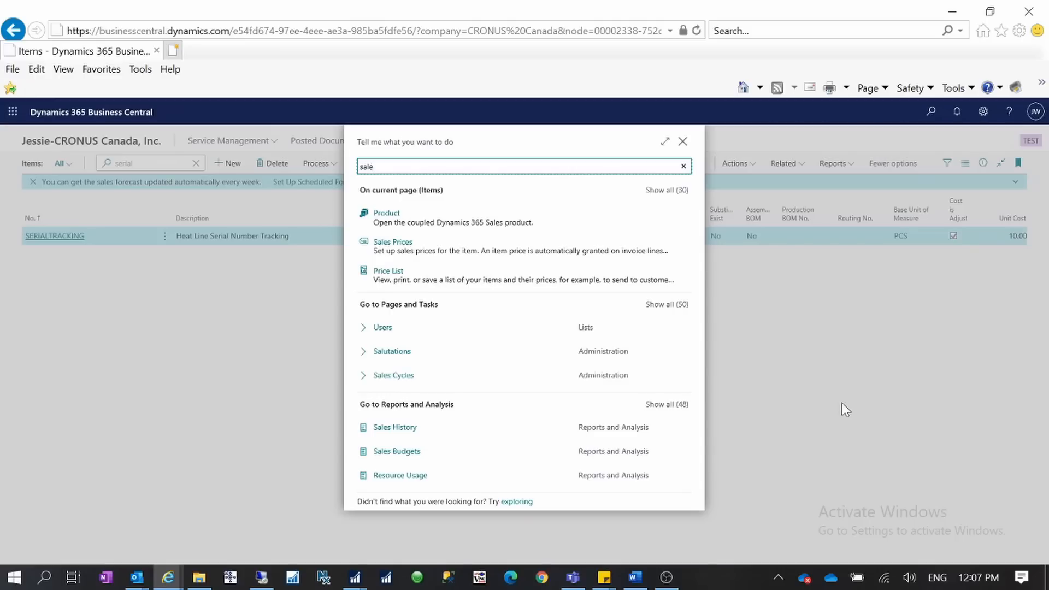
key("Return")
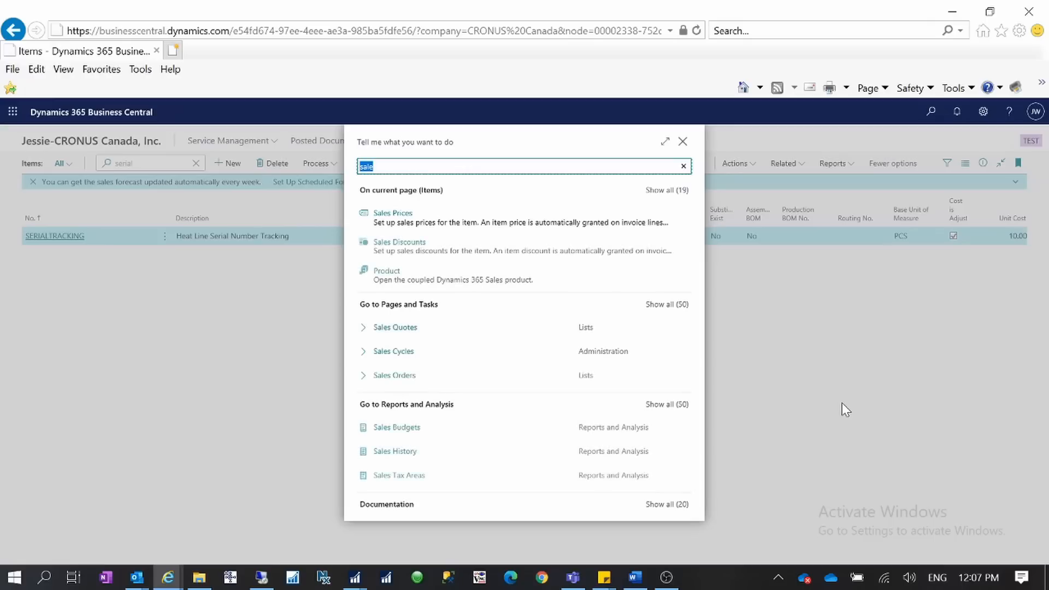
left_click(402, 169)
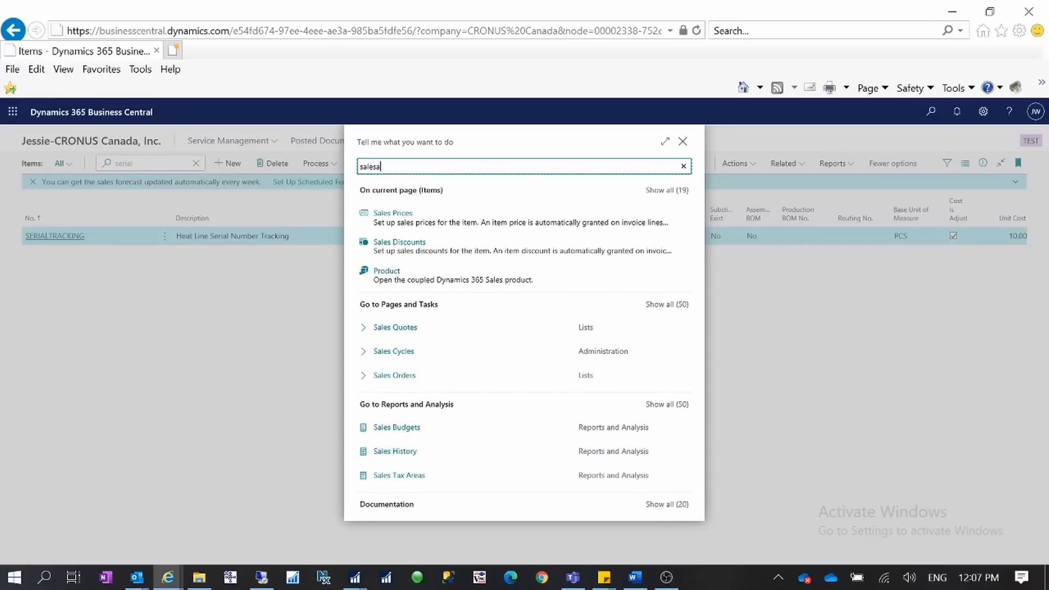
type("s order")
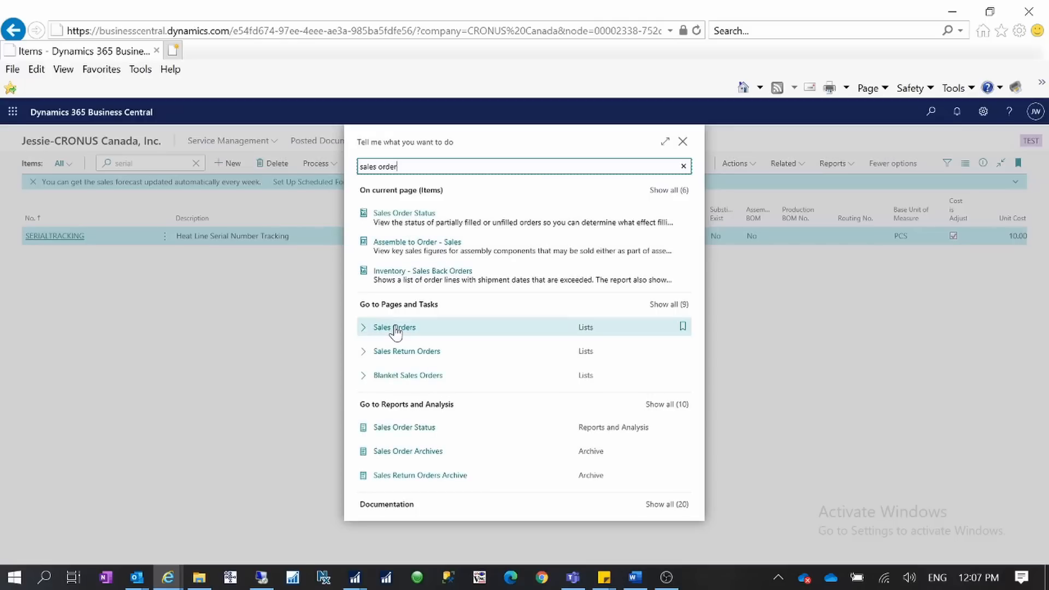
left_click(394, 328)
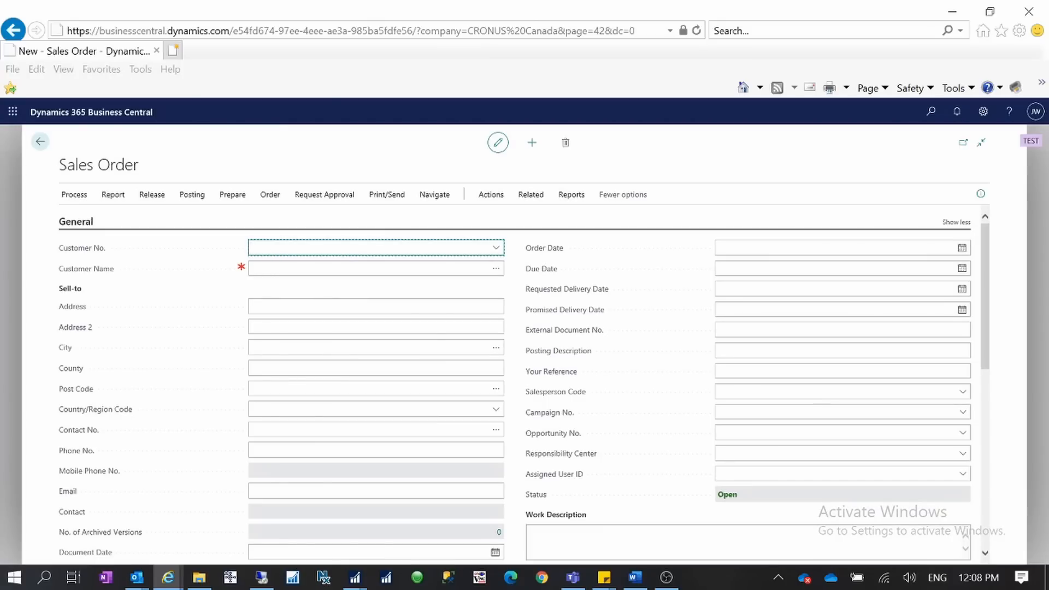
Step: Set the sales order's customer to Coho Winery and add an item line for SERIALTRACKING with quantity 10
type("10000")
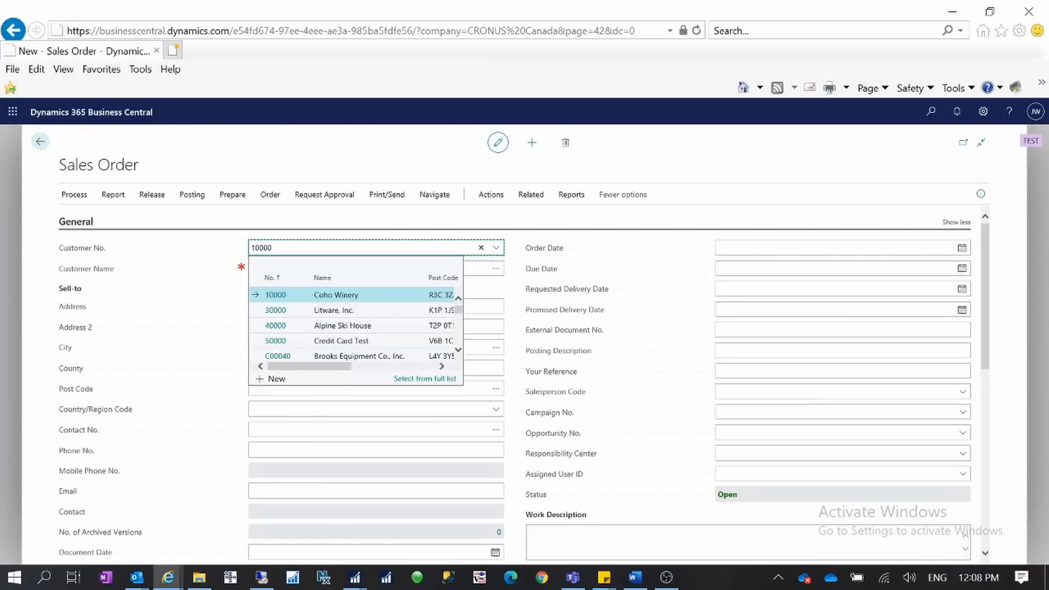
key("Tab")
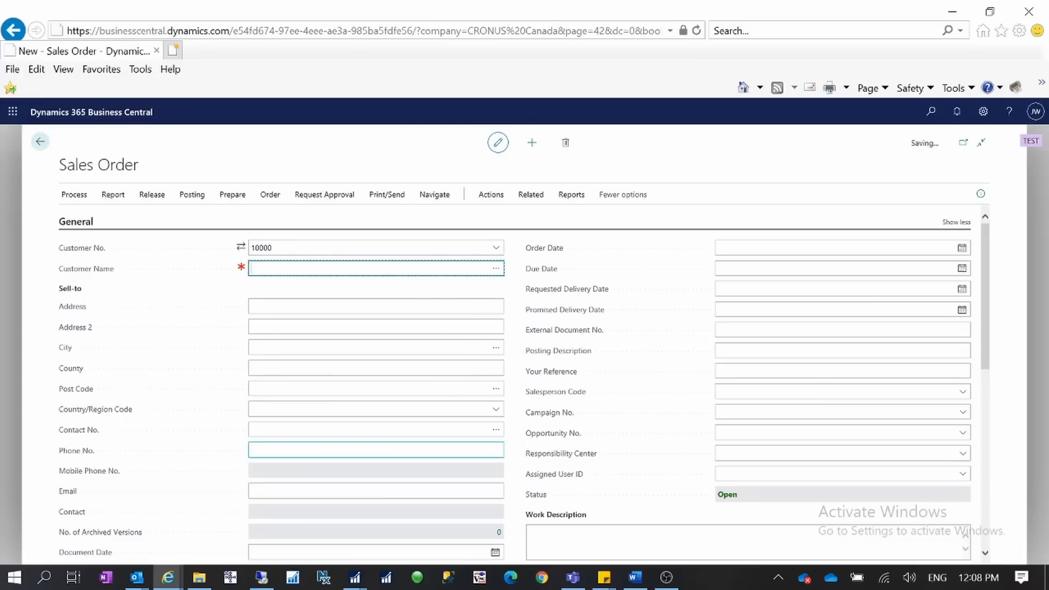
scroll(356, 445, "down", 10)
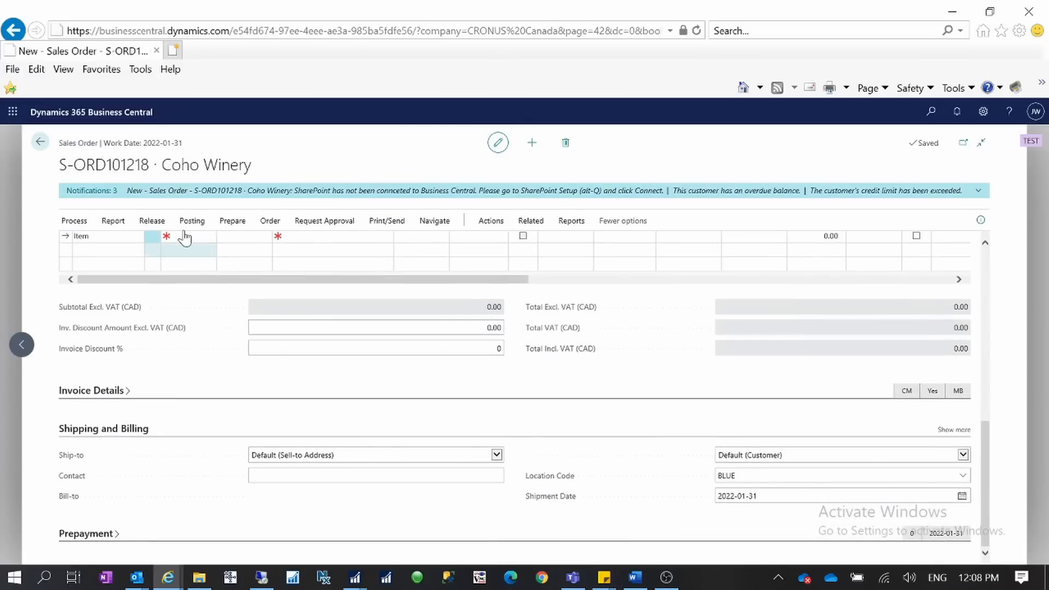
scroll(328, 251, "up", 2)
scroll(392, 330, "up", 1)
left_click(183, 438)
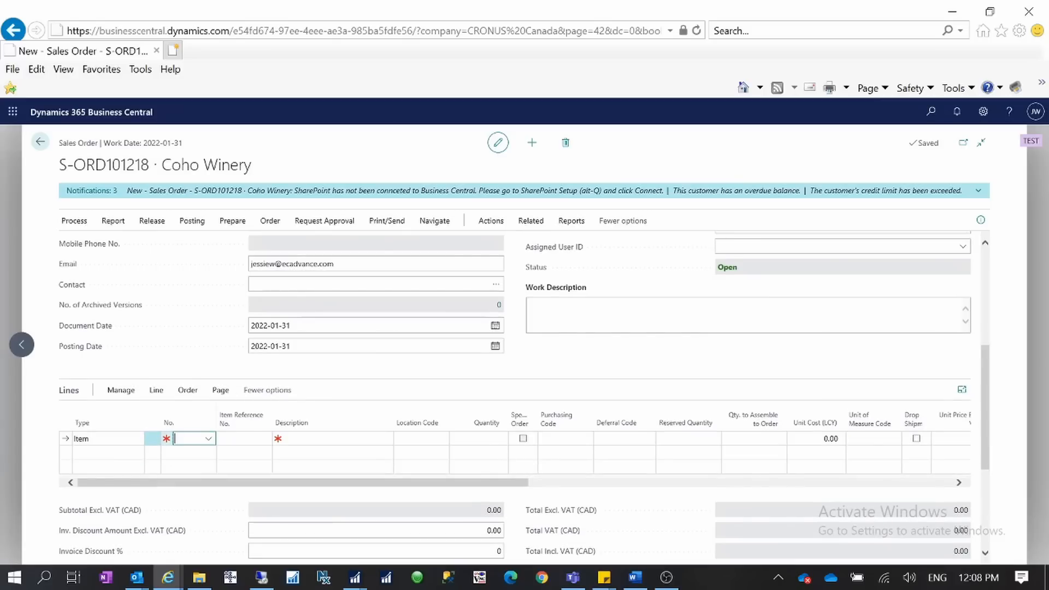
type("serial")
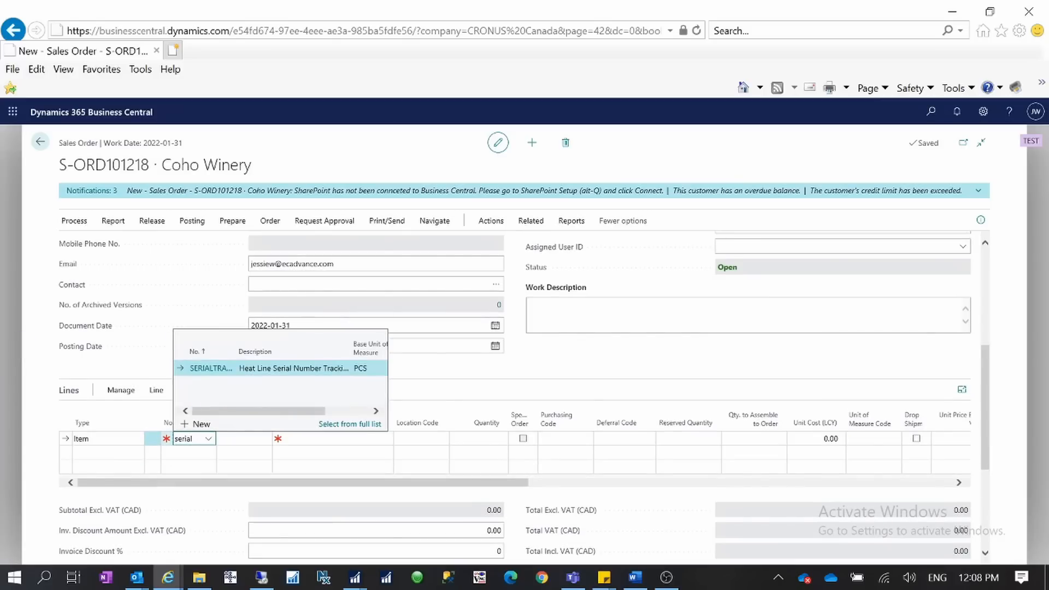
left_click(230, 367)
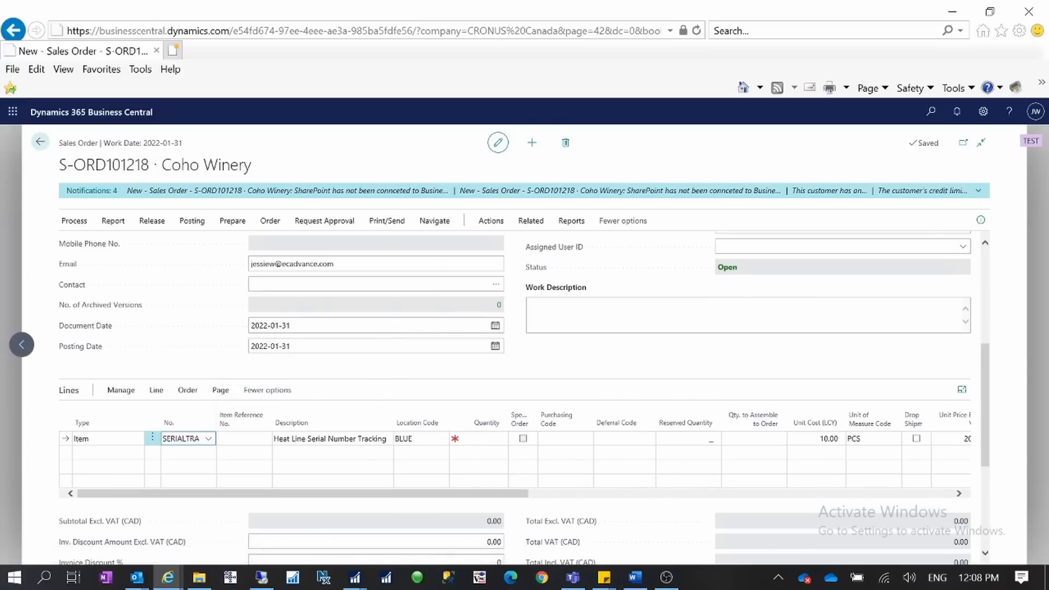
left_click(498, 439)
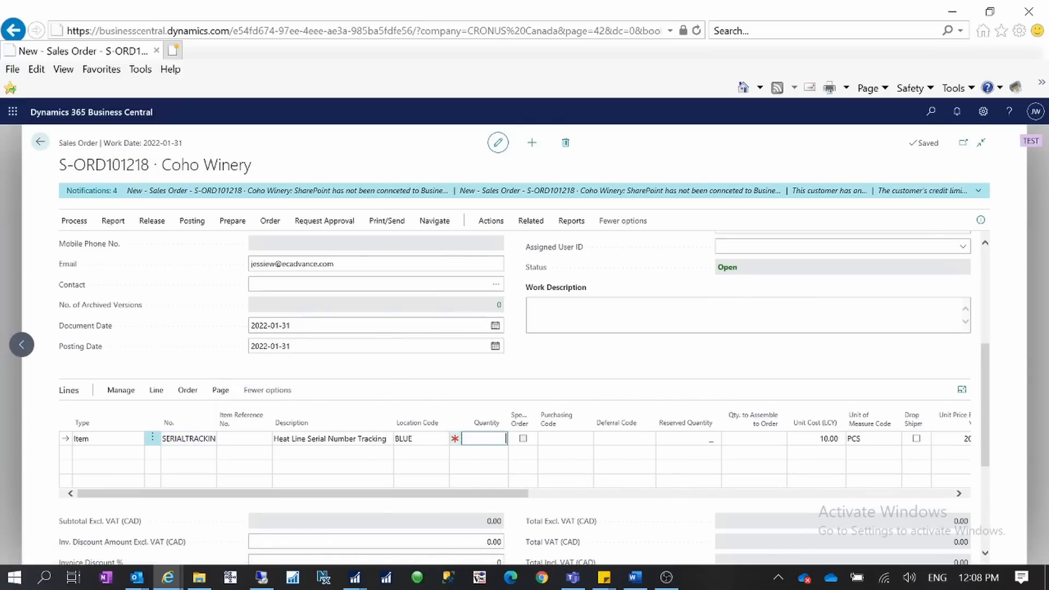
key("Tab")
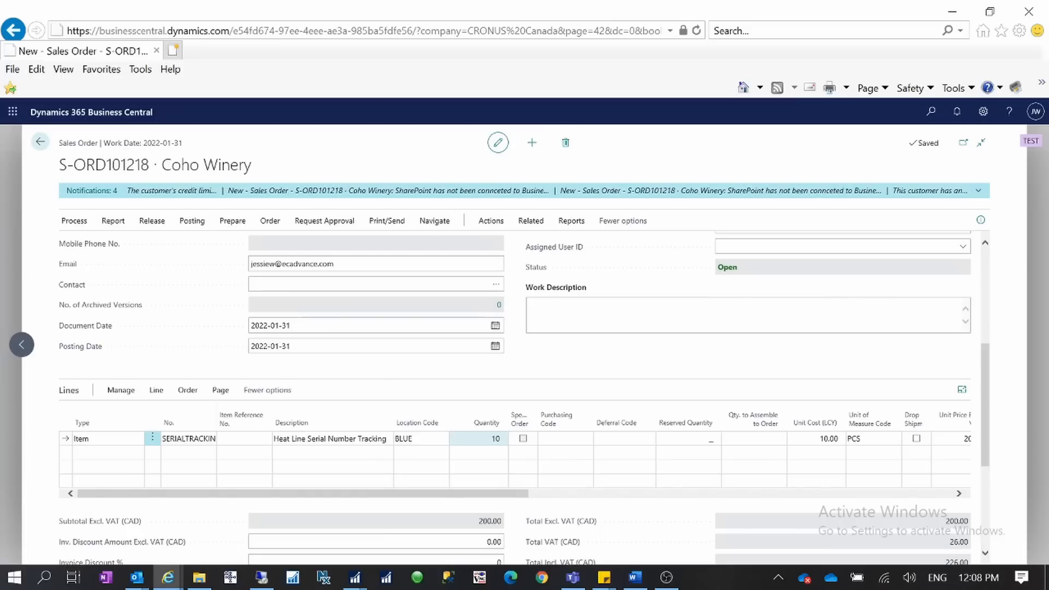
Step: Open the item tracking lines of the SERIALTRACKING sales line
left_click(156, 395)
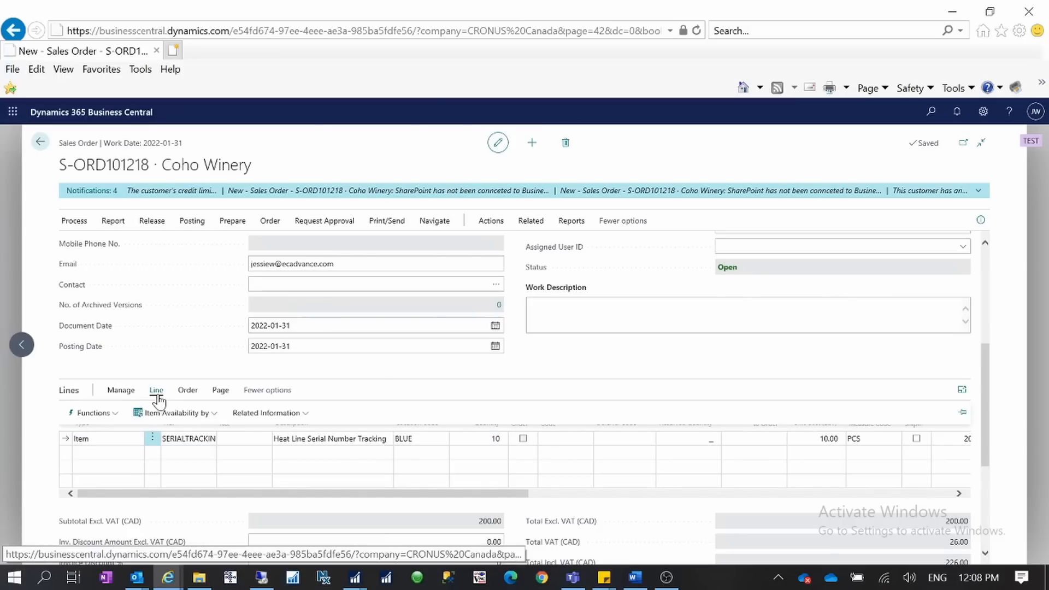
left_click(268, 419)
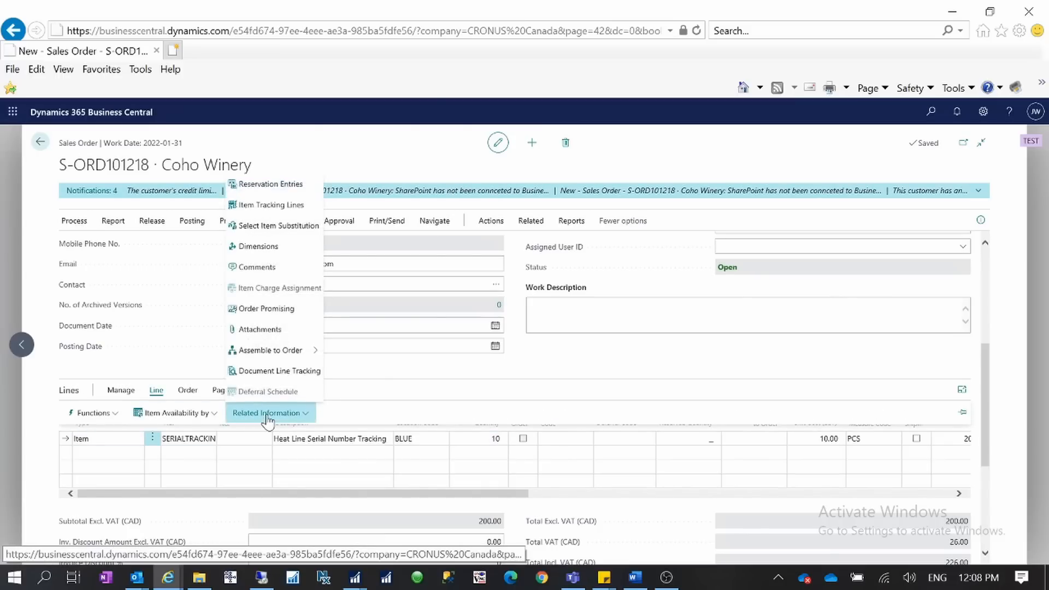
left_click(257, 205)
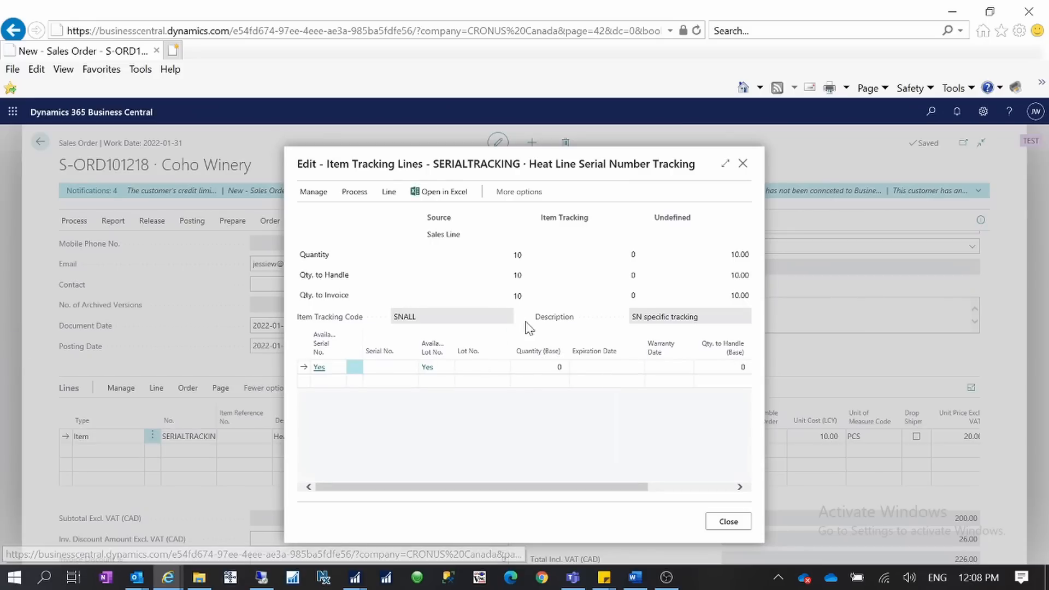
left_click(456, 366)
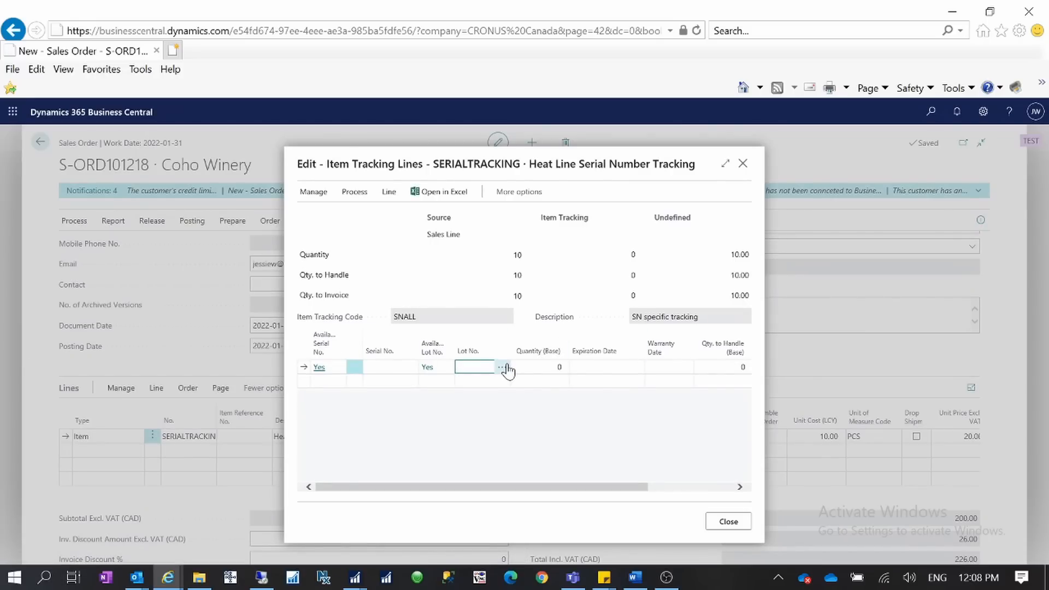
left_click(502, 367)
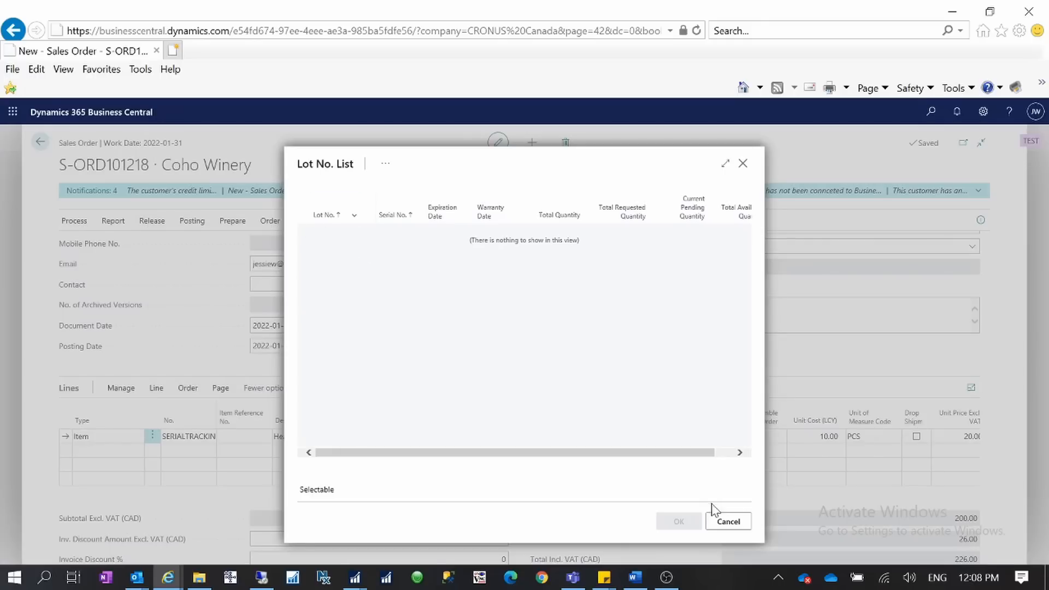
left_click(720, 531)
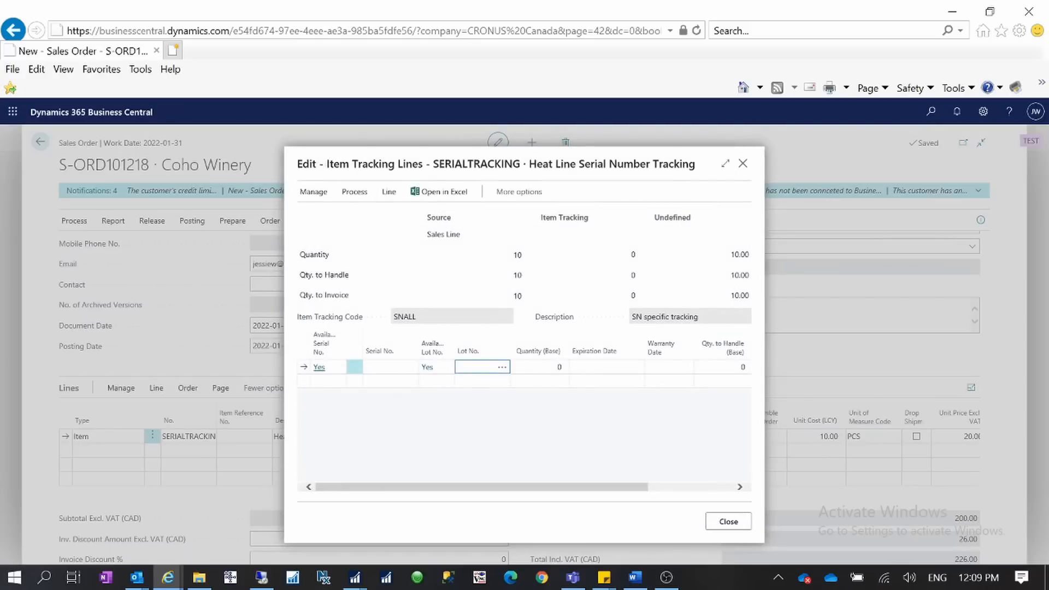
Step: Assign serial number SN-000003 from the Serial No. List to the first tracking line and close the item tracking lines
left_click(387, 367)
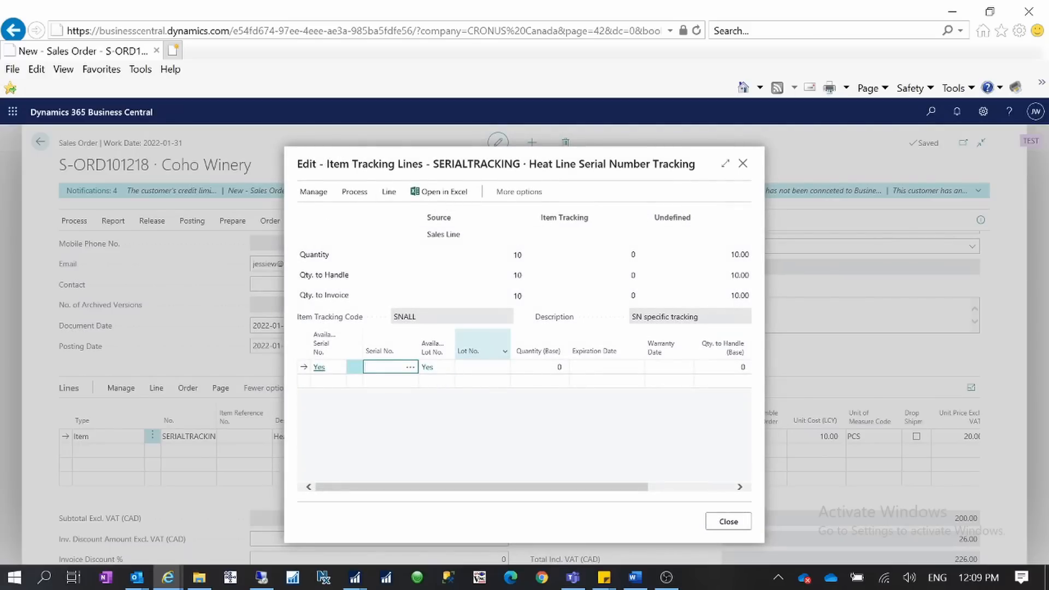
left_click(410, 368)
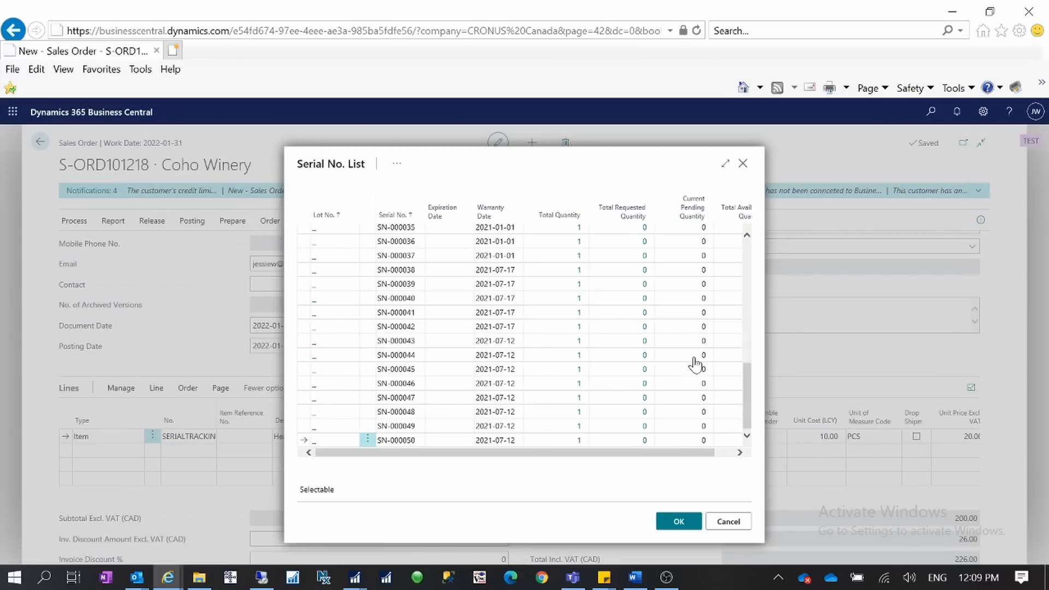
left_click_drag(749, 389, 758, 239)
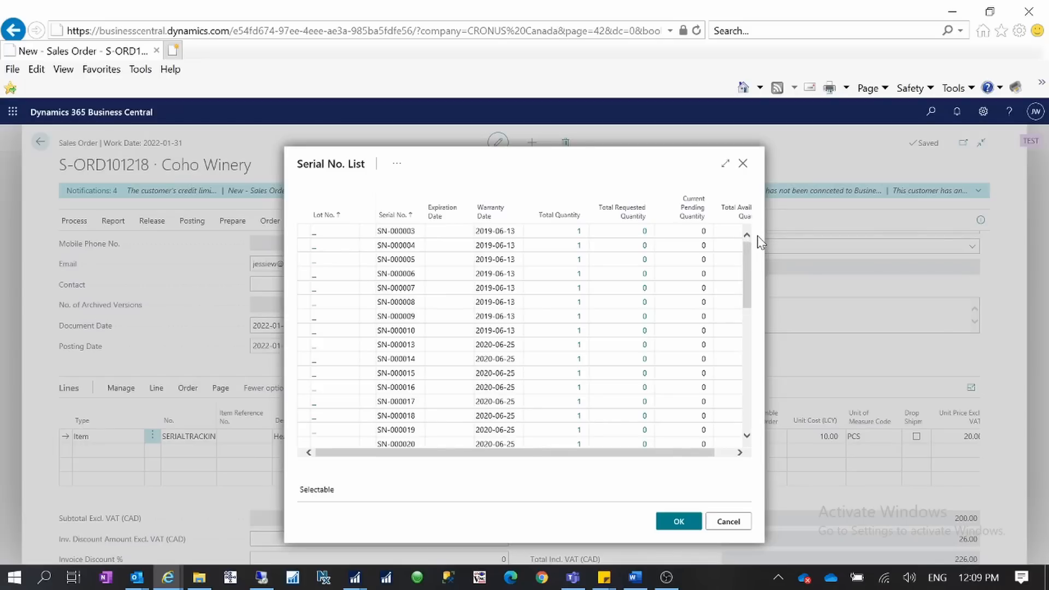
left_click(328, 232)
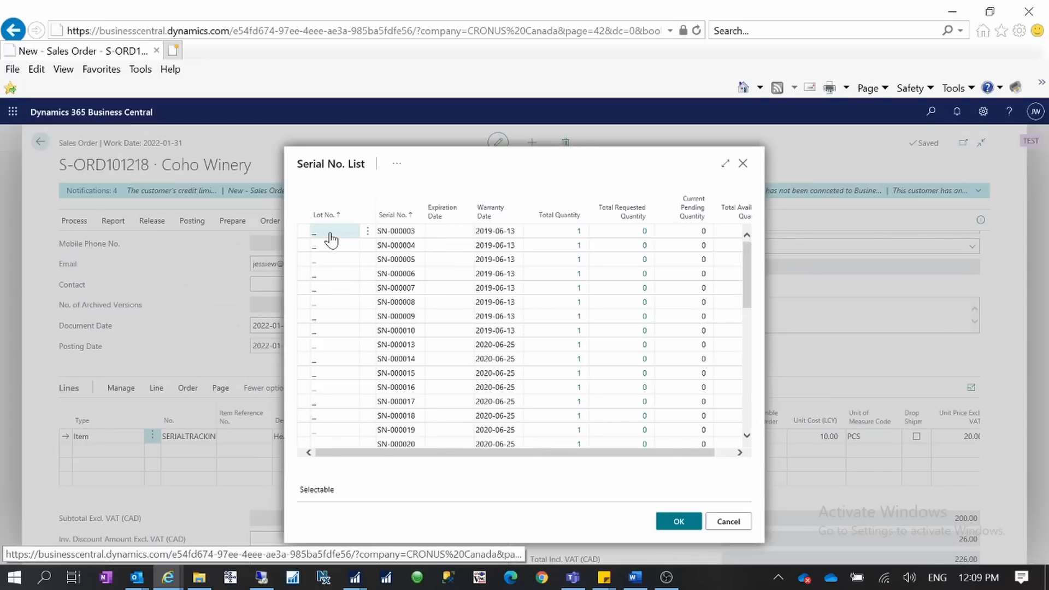
left_click(679, 522)
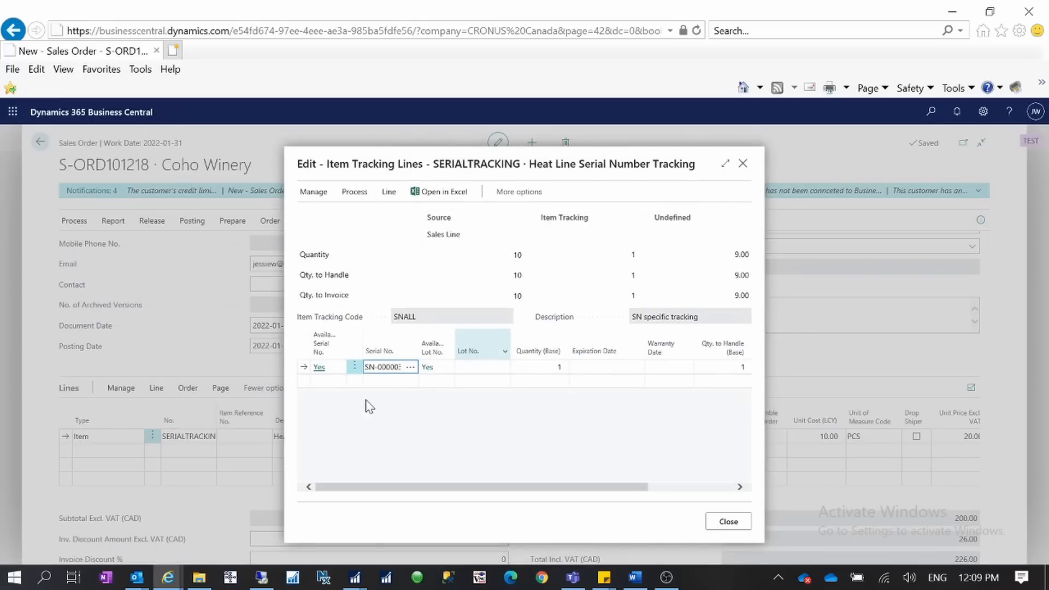
left_click(383, 381)
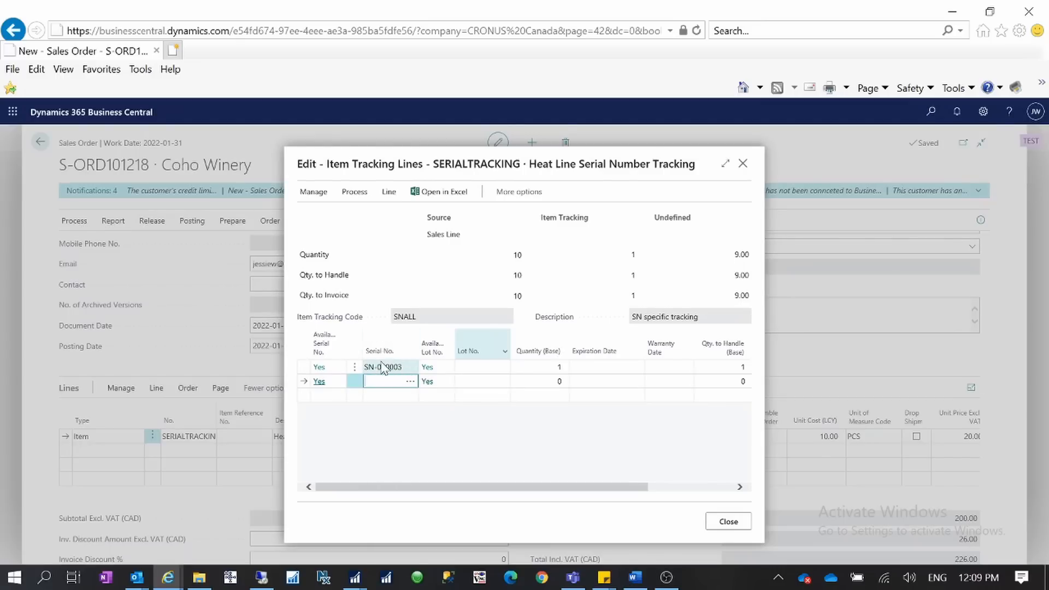
left_click(730, 524)
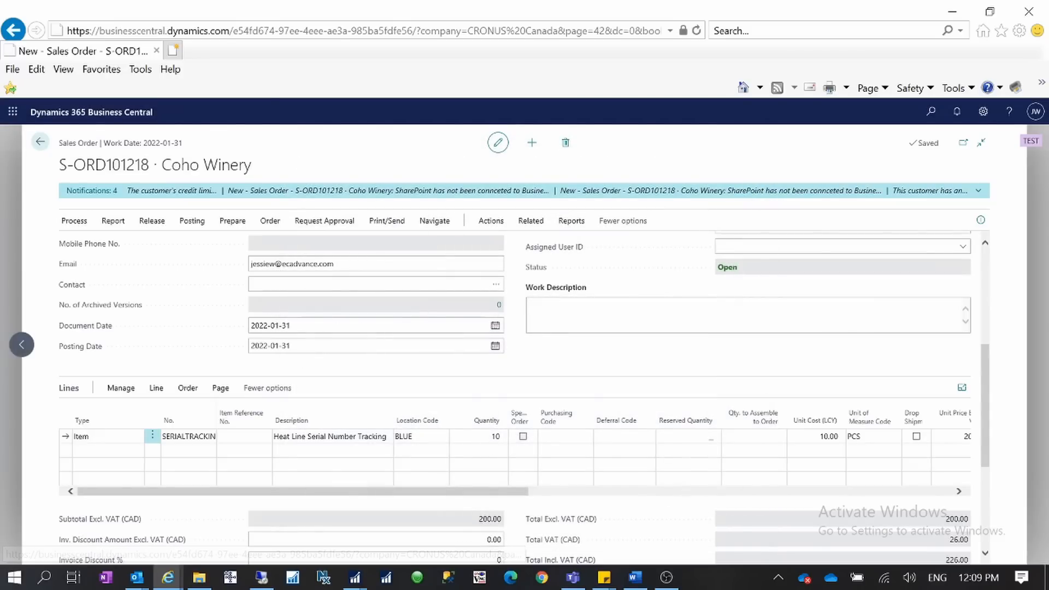
Step: Set the quantity of the SERIALTRACKING sales line to 2
left_click(493, 438)
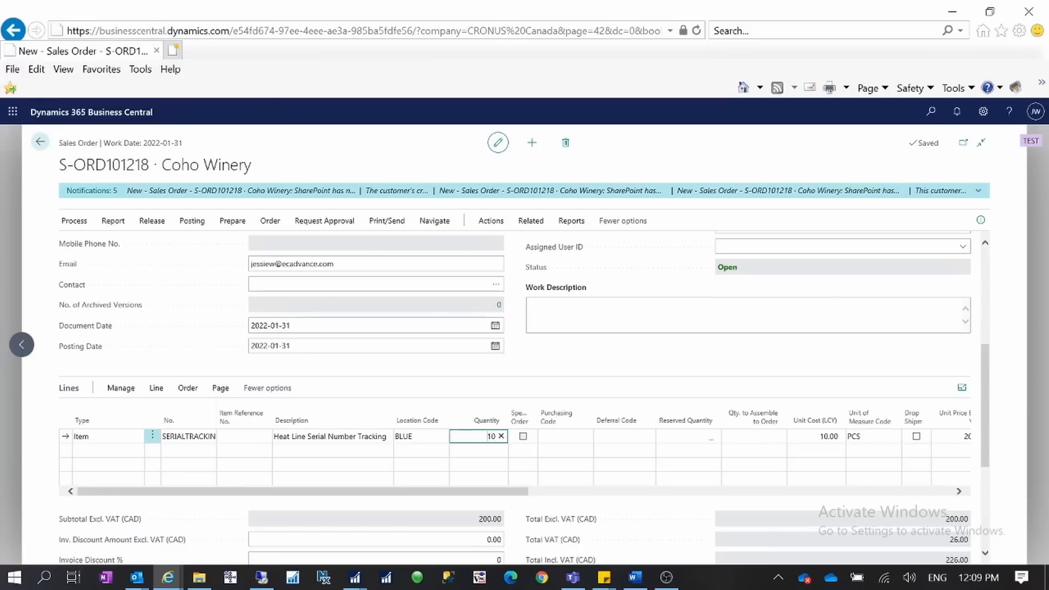
key("BackSpace")
key("BackSpace")
type("2")
key("Return")
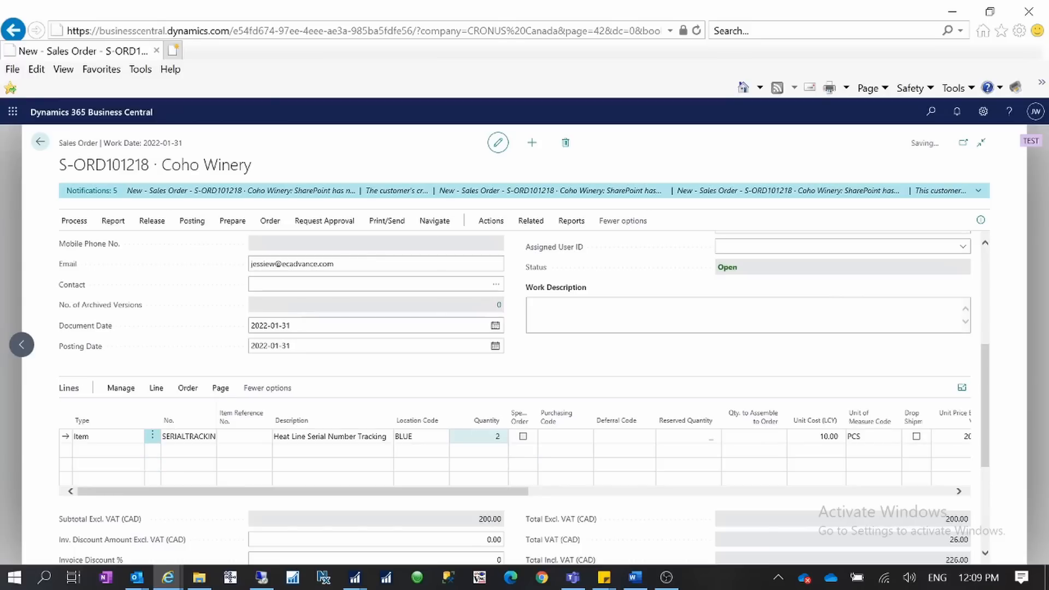
Step: Open the item tracking lines for the SERIALTRACKING line again to add a second serial number
left_click(197, 435)
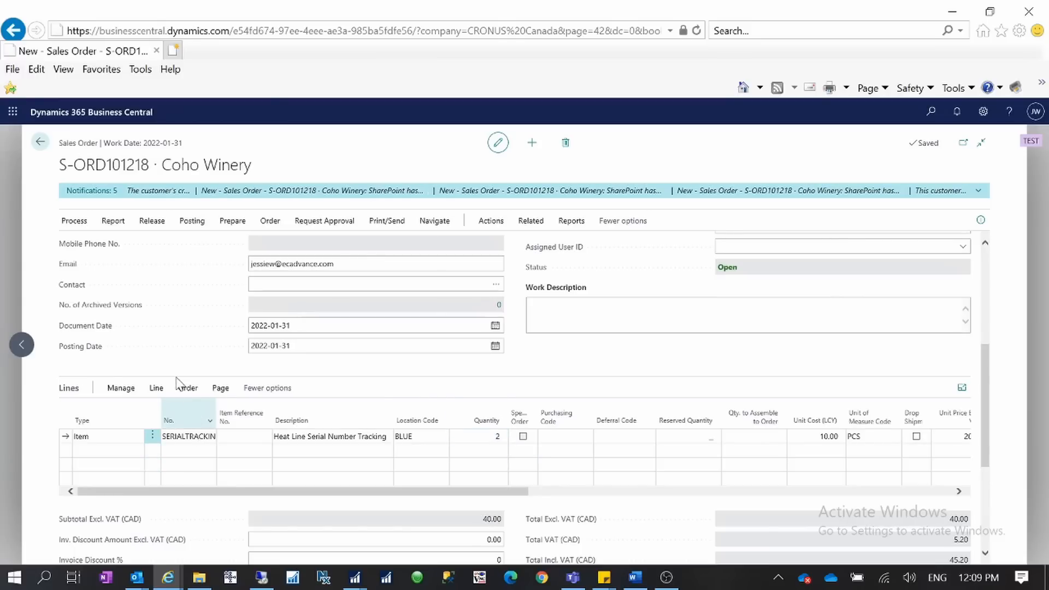
left_click(157, 389)
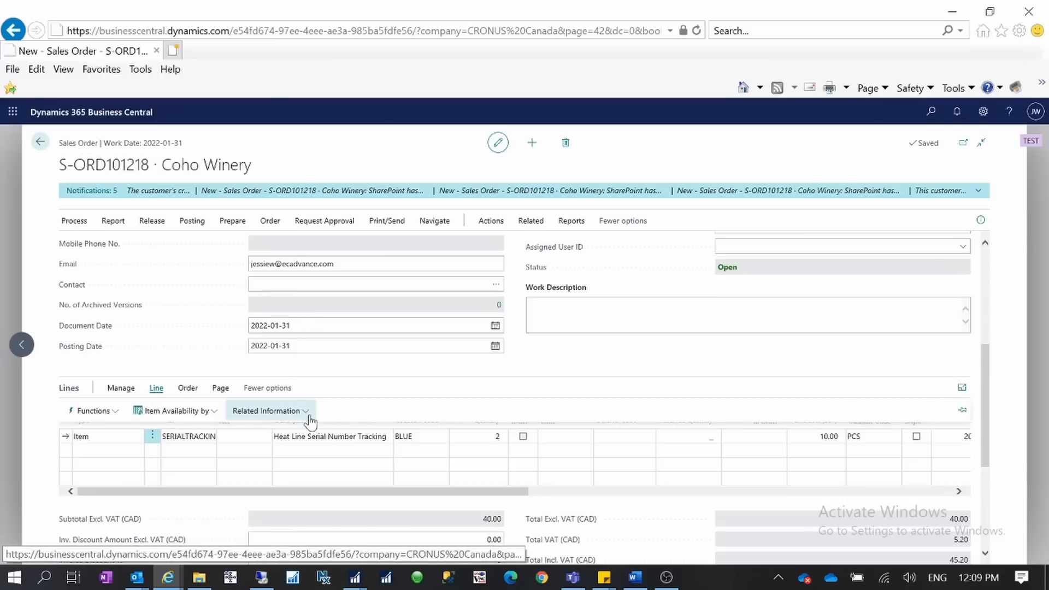
left_click(288, 417)
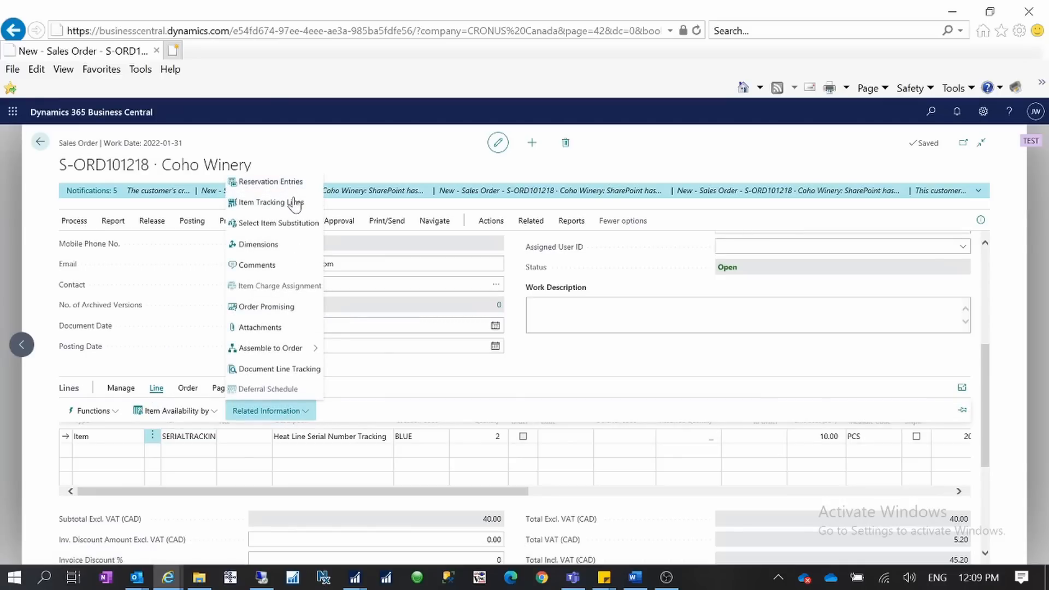
left_click(277, 204)
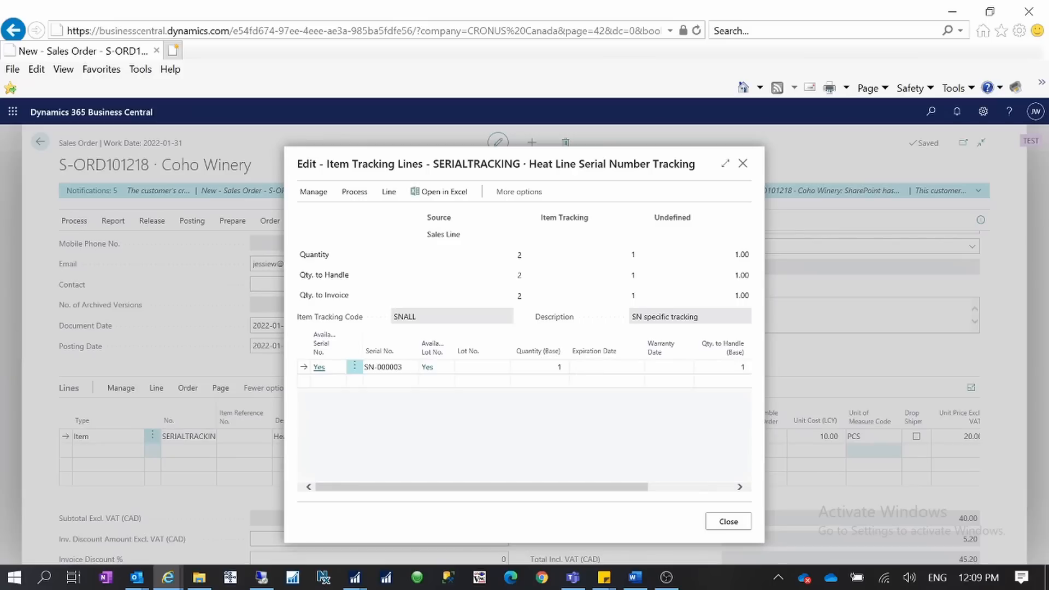
Step: Assign serial number SN-000004 from the Serial No. List to the second tracking line and close the item tracking lines
left_click(383, 382)
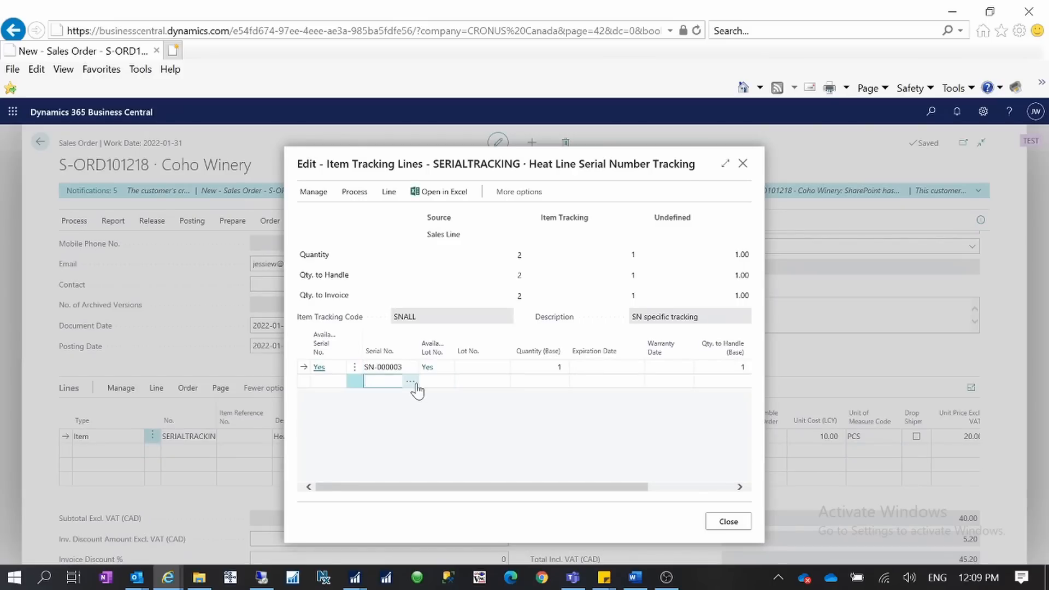
left_click(411, 381)
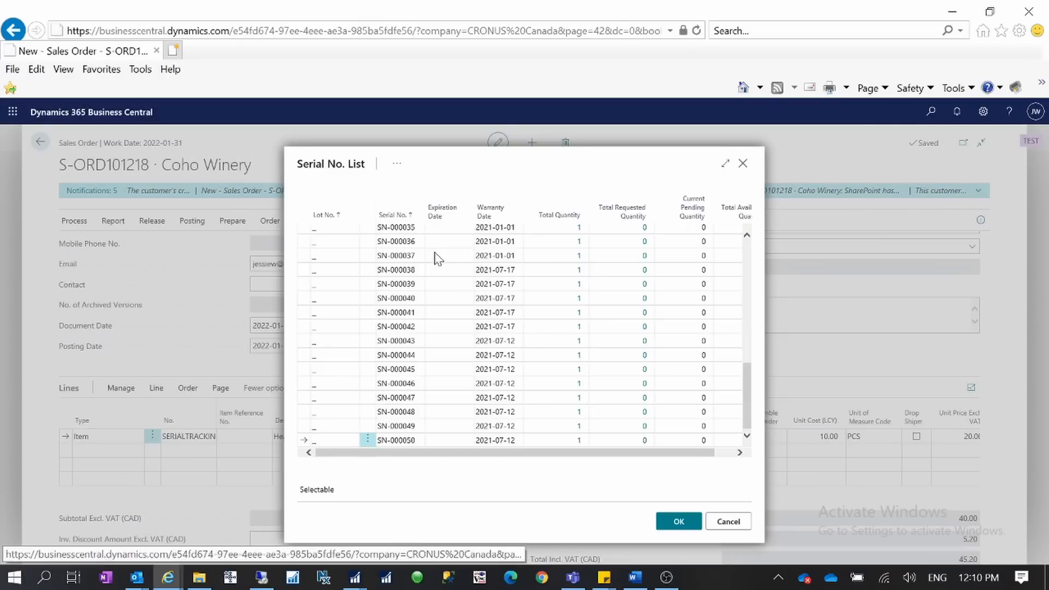
scroll(754, 390, "up", 5)
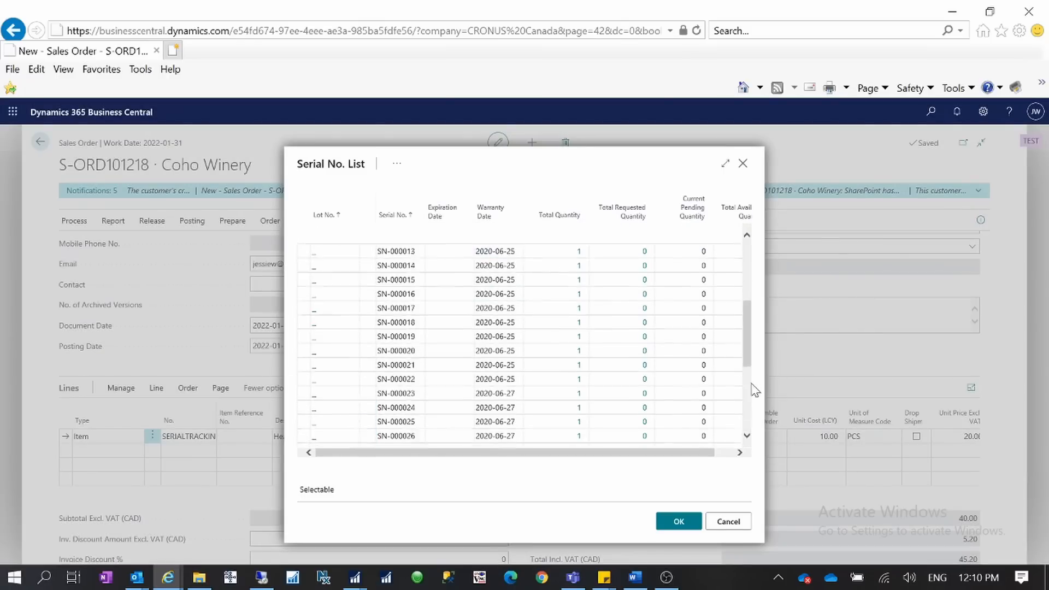
scroll(738, 383, "up", 3)
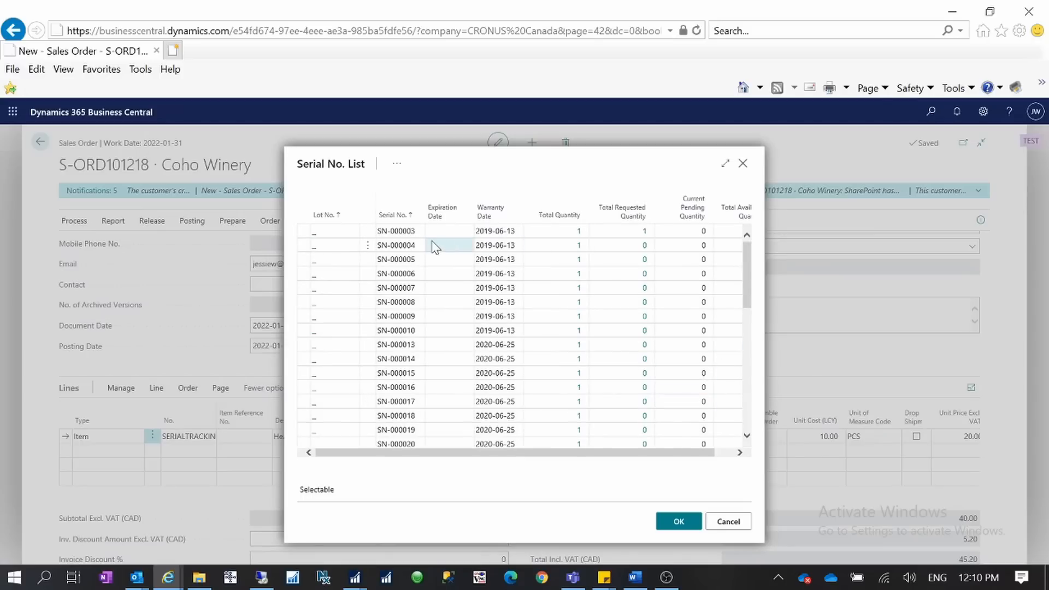
left_click(435, 247)
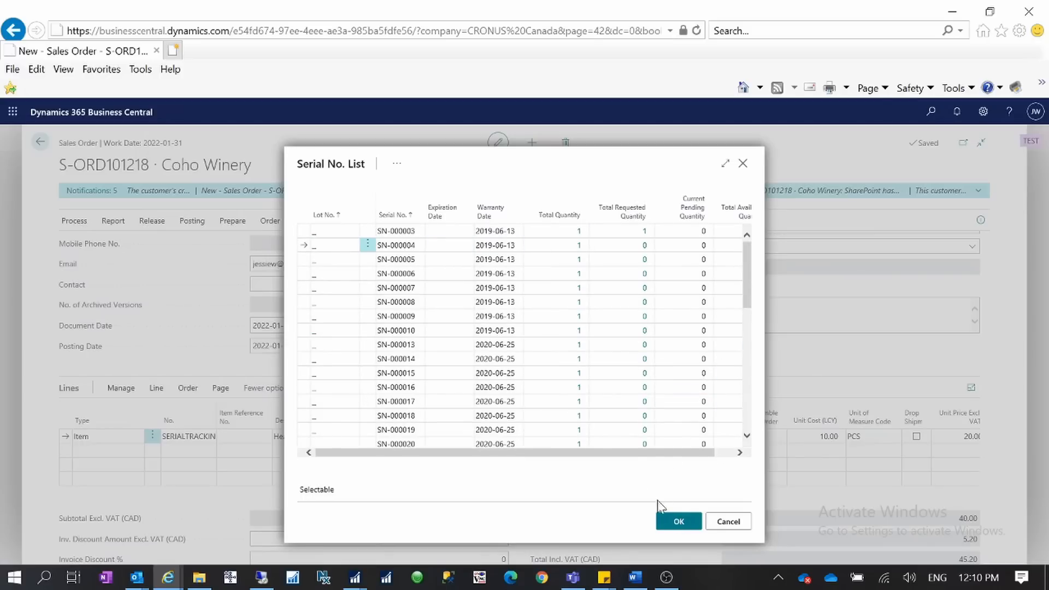
left_click(678, 520)
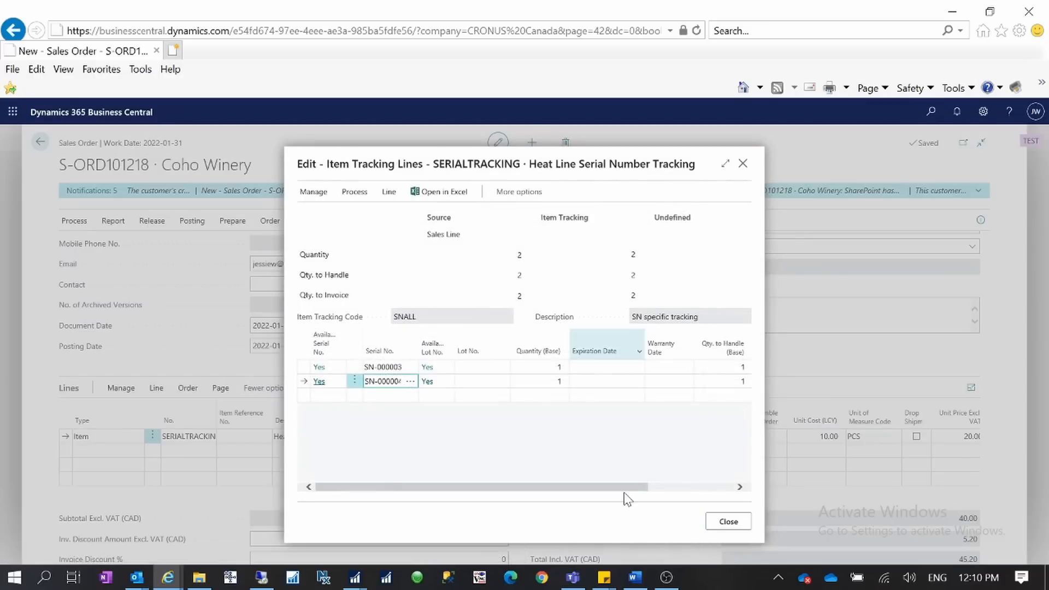
key("Escape")
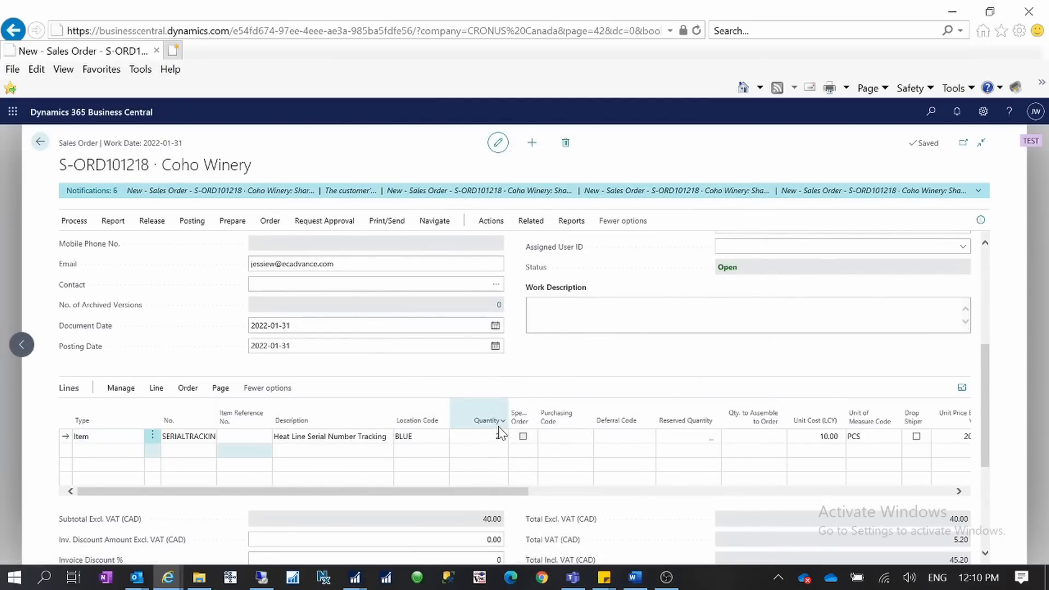
Step: Release the Coho Winery sales order and post its shipment
left_click(144, 232)
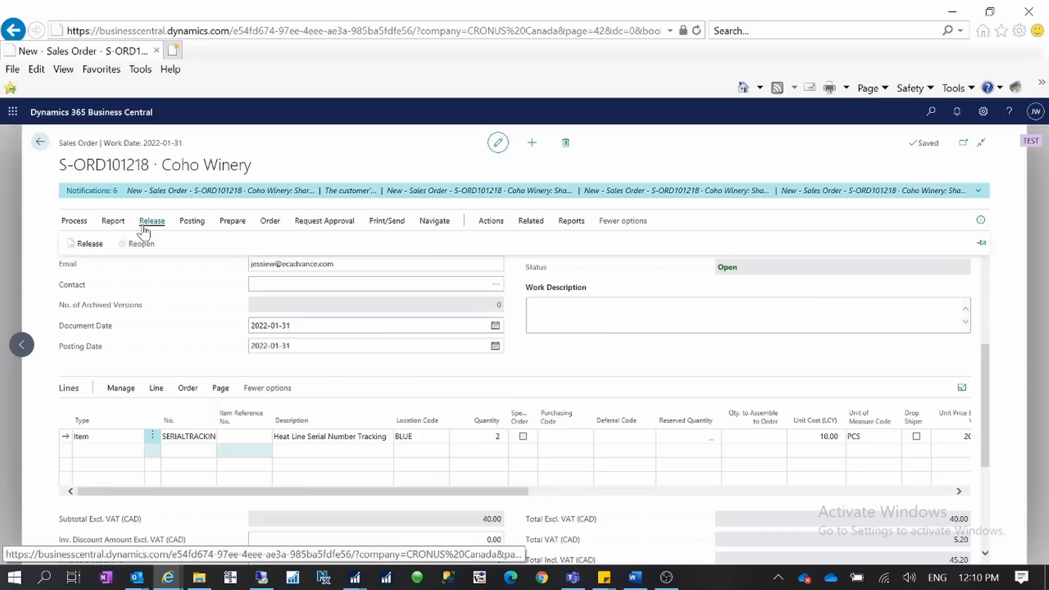
left_click(91, 242)
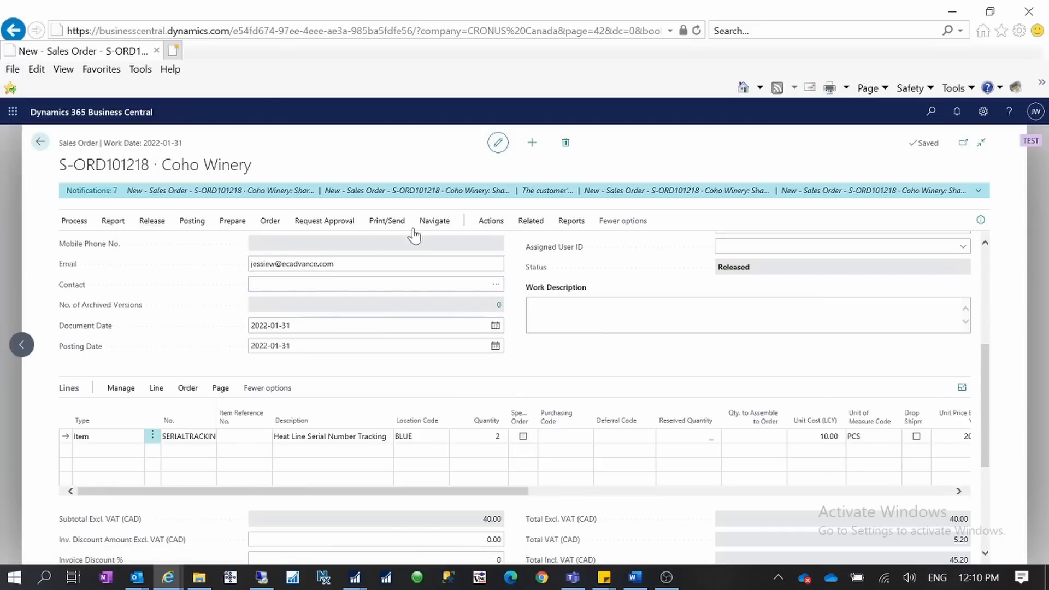
left_click(186, 224)
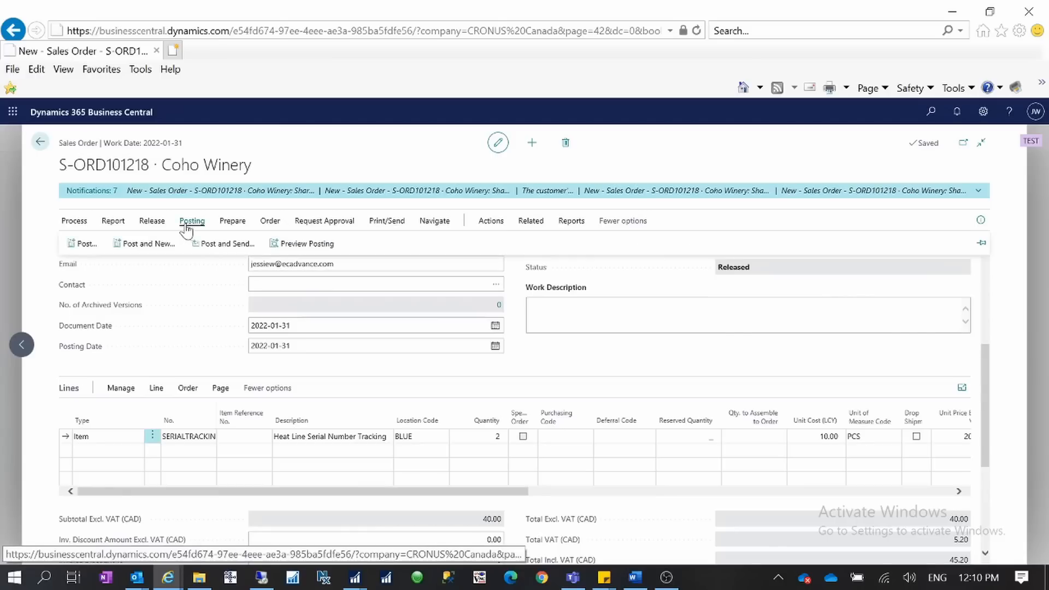
left_click(71, 241)
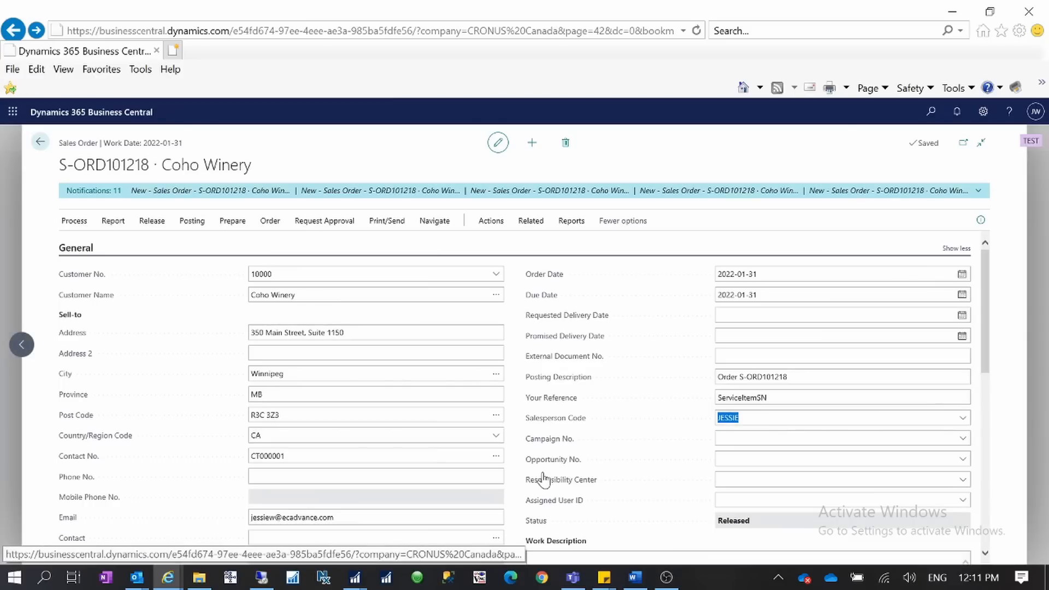
Step: Check the shipped and invoiced quantities on the SERIALTRACKING sales line, then leave the sales order
scroll(628, 398, "down", 7)
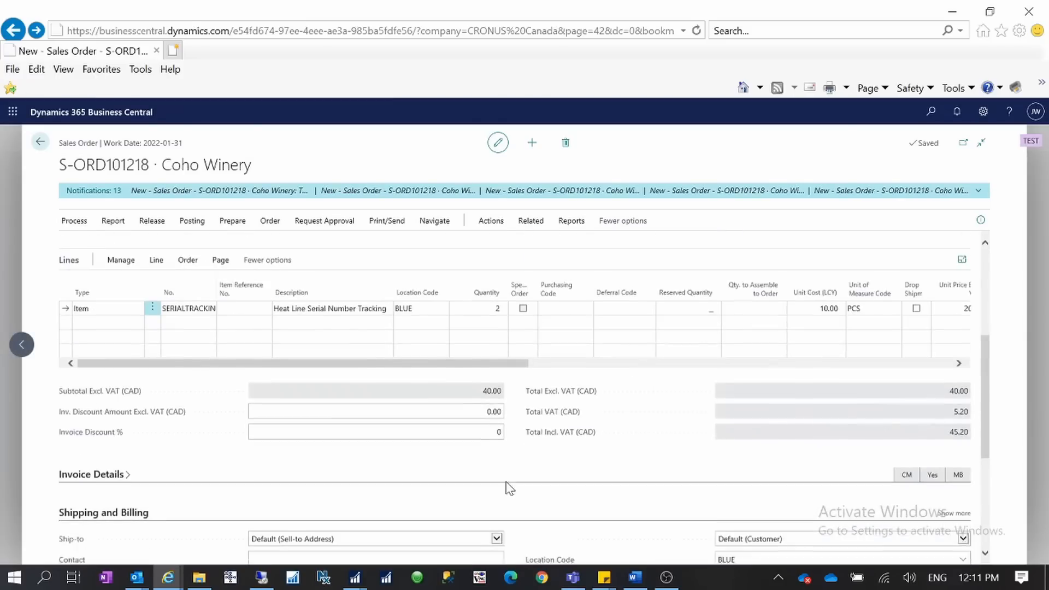
left_click_drag(513, 347, 764, 349)
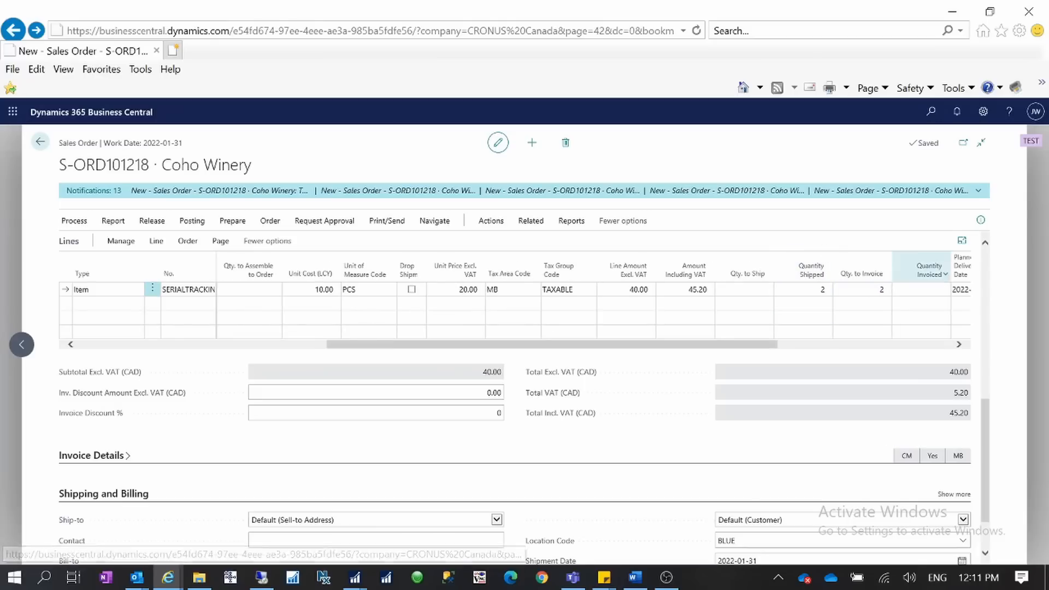
left_click_drag(562, 350, 182, 330)
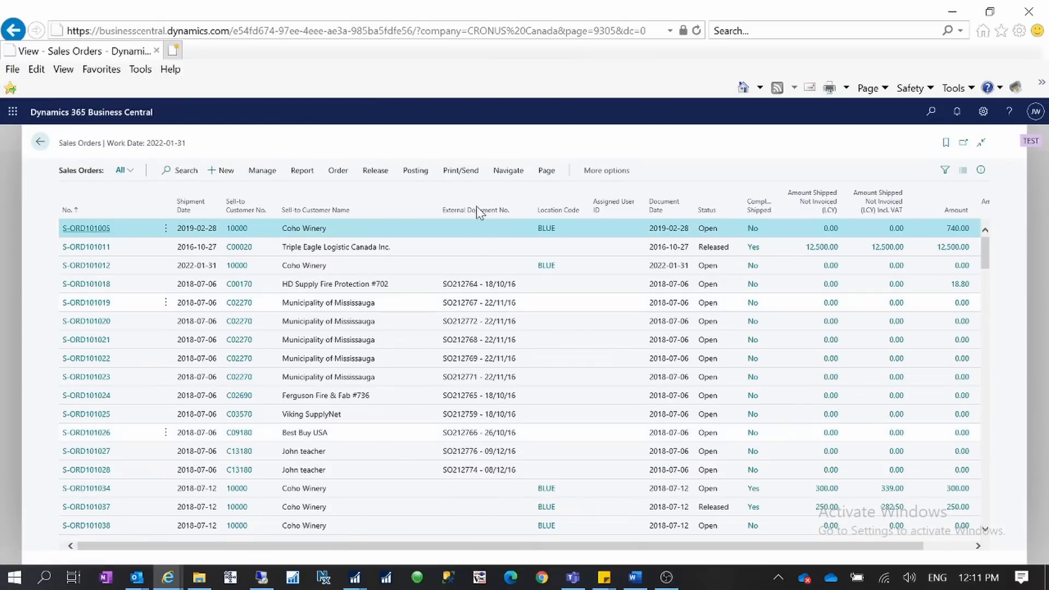
Step: Go to the Service Items list and check the work date in My Settings against the warranty dates
key("Escape")
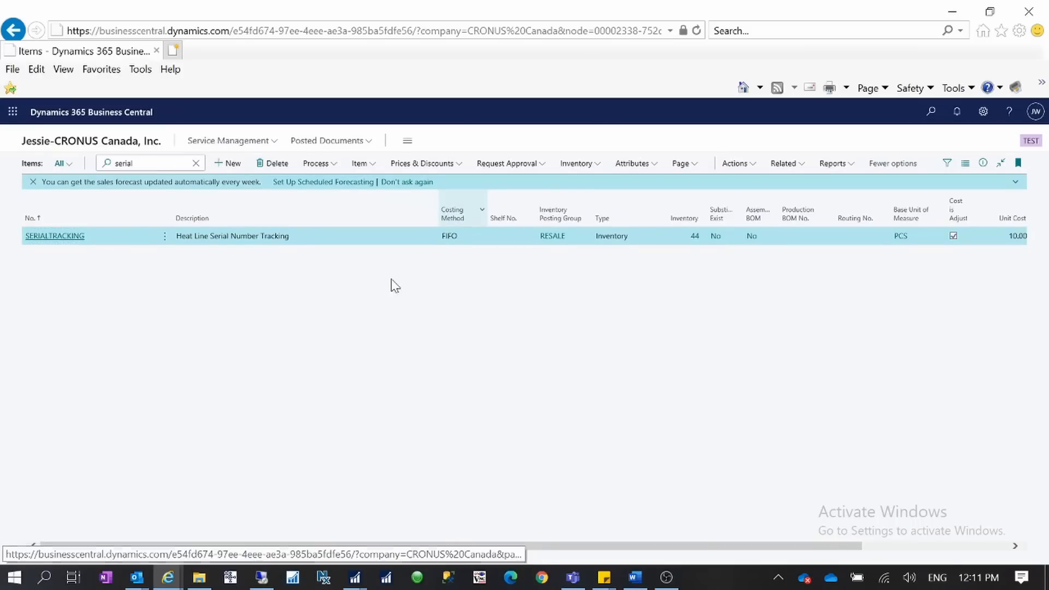
left_click(98, 144)
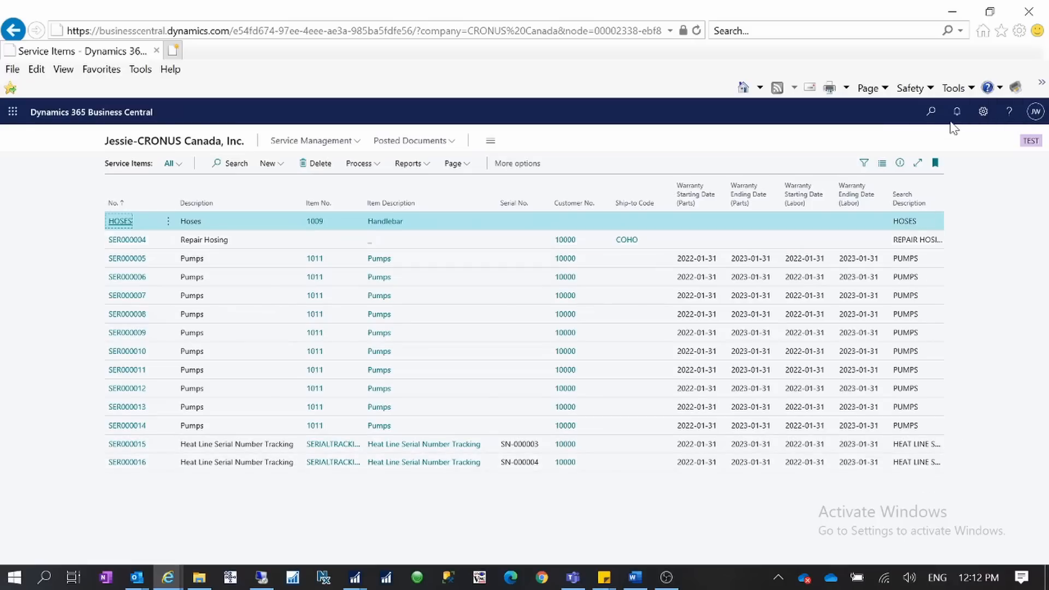
left_click(982, 114)
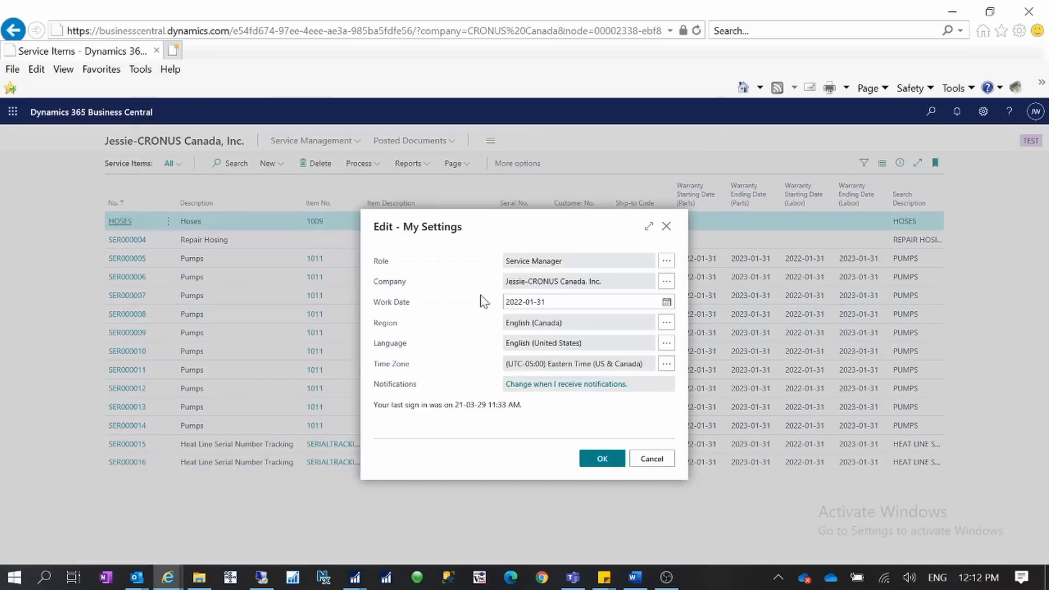
left_click(653, 459)
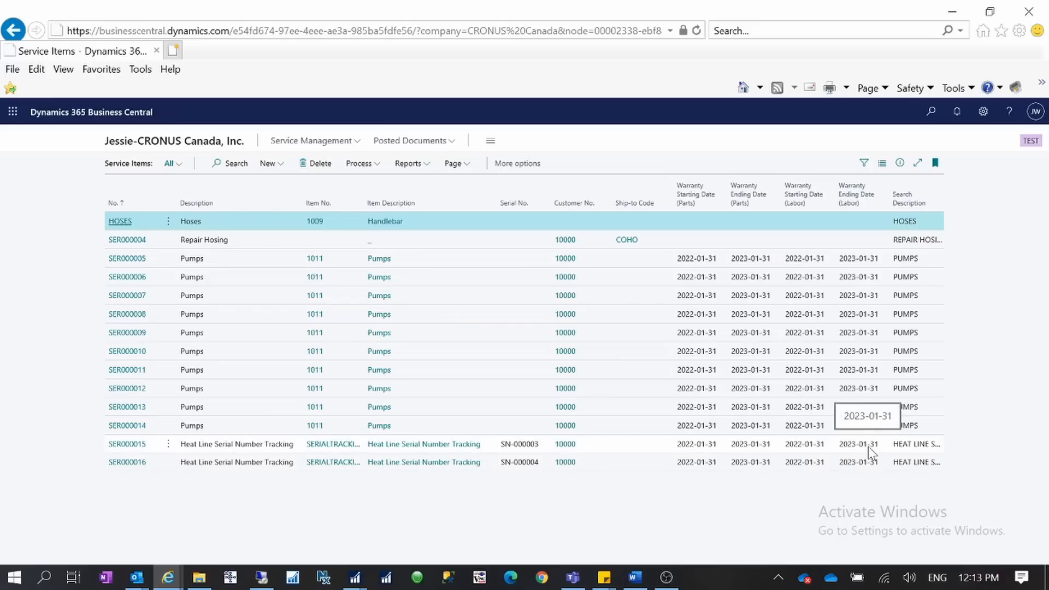
Step: Open the service item card SER000015, created for serial number SN-000003, in edit mode
left_click(129, 445)
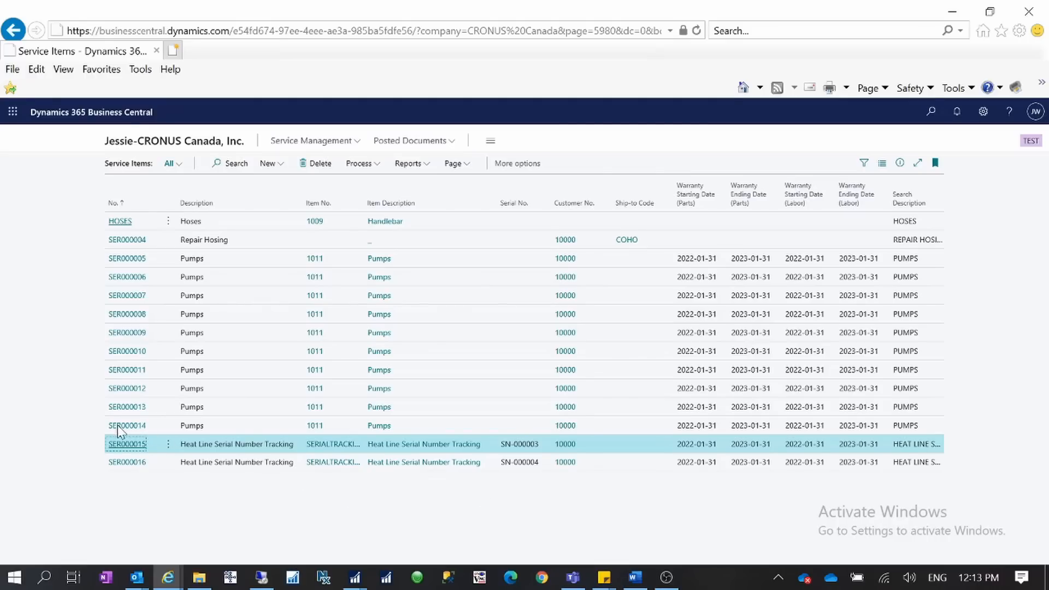
left_click(132, 444)
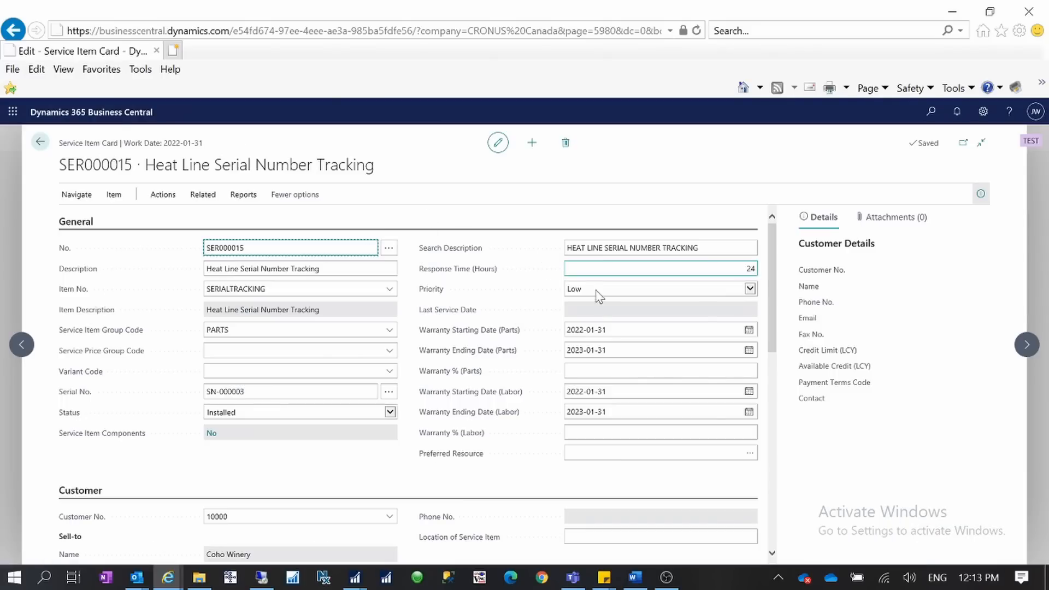
left_click(491, 144)
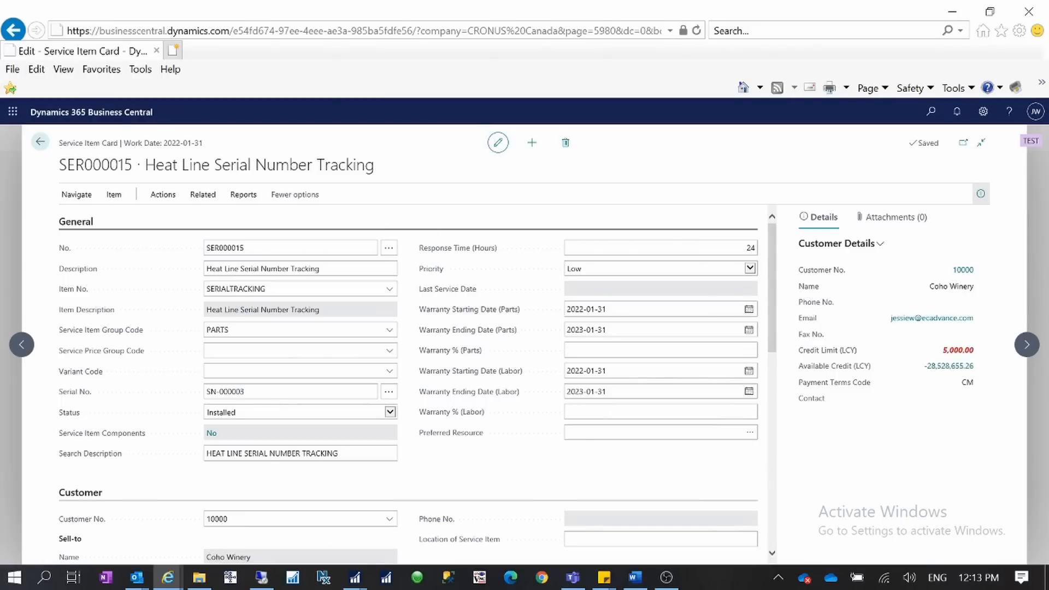
left_click(497, 143)
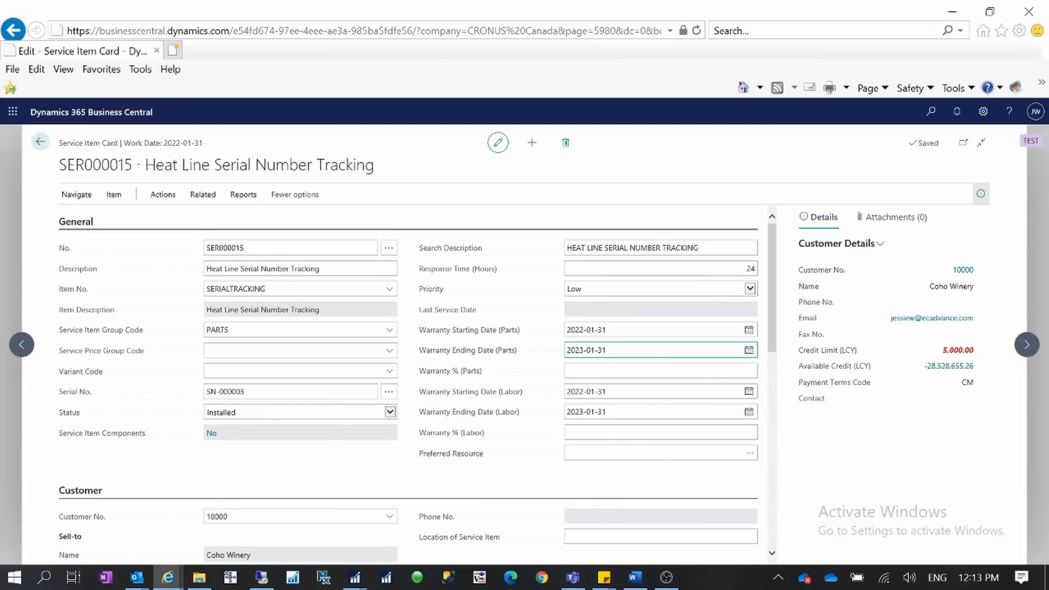
Step: Set the Warranty Ending Date (Parts) of service item SER000015 to 2022-06-30
left_click(584, 350)
key("BackSpace")
type("2")
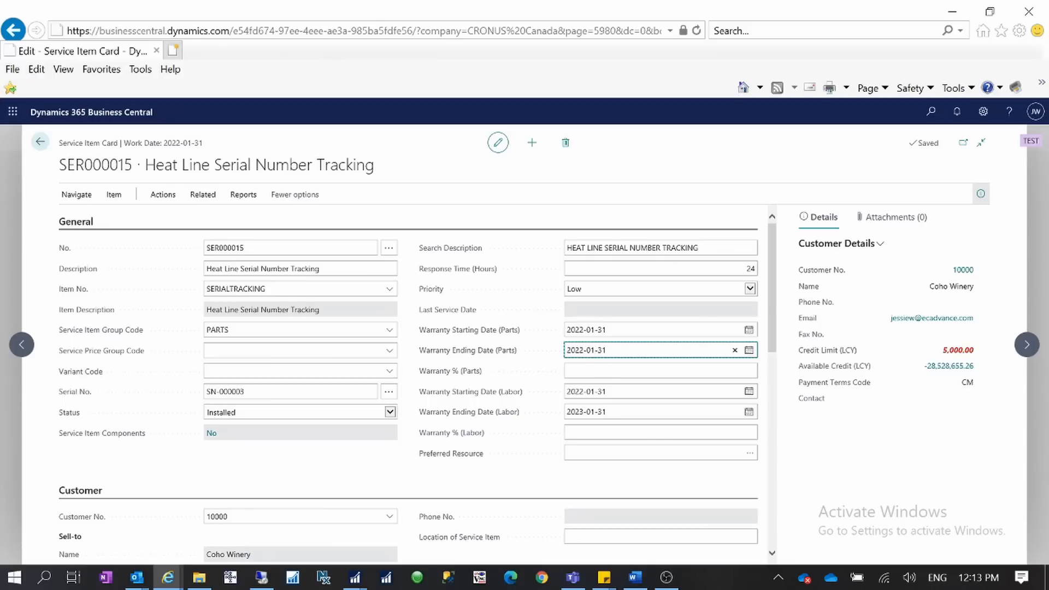
key("Tab")
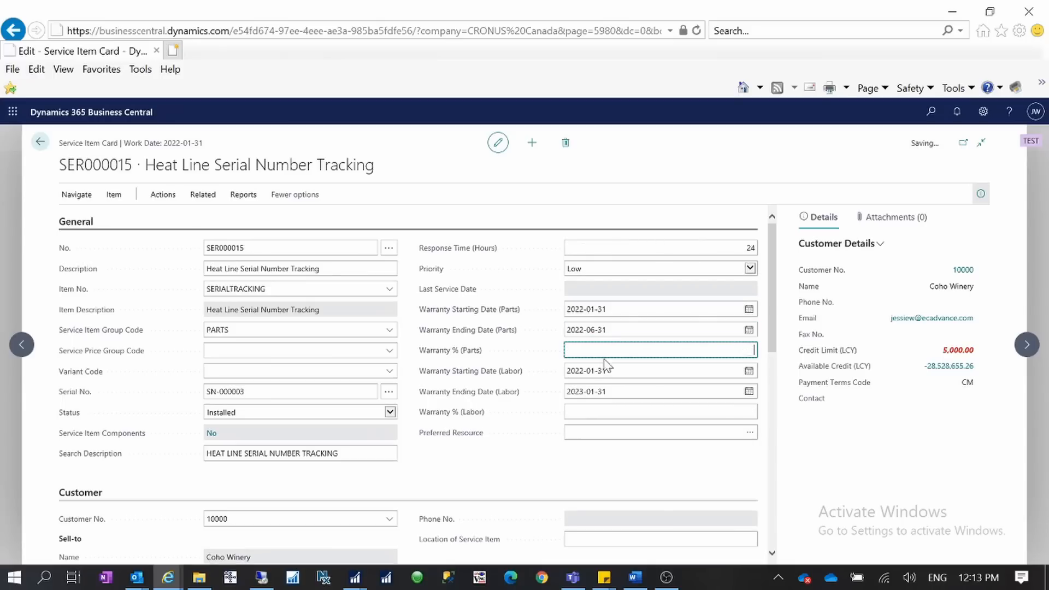
left_click(623, 326)
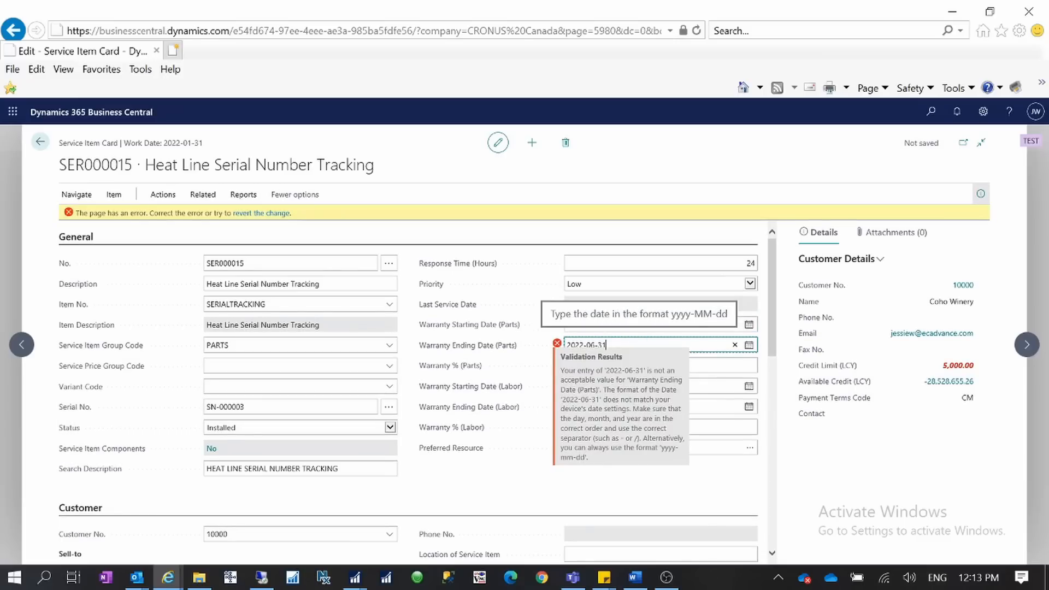
key("BackSpace")
type("0")
key("Tab")
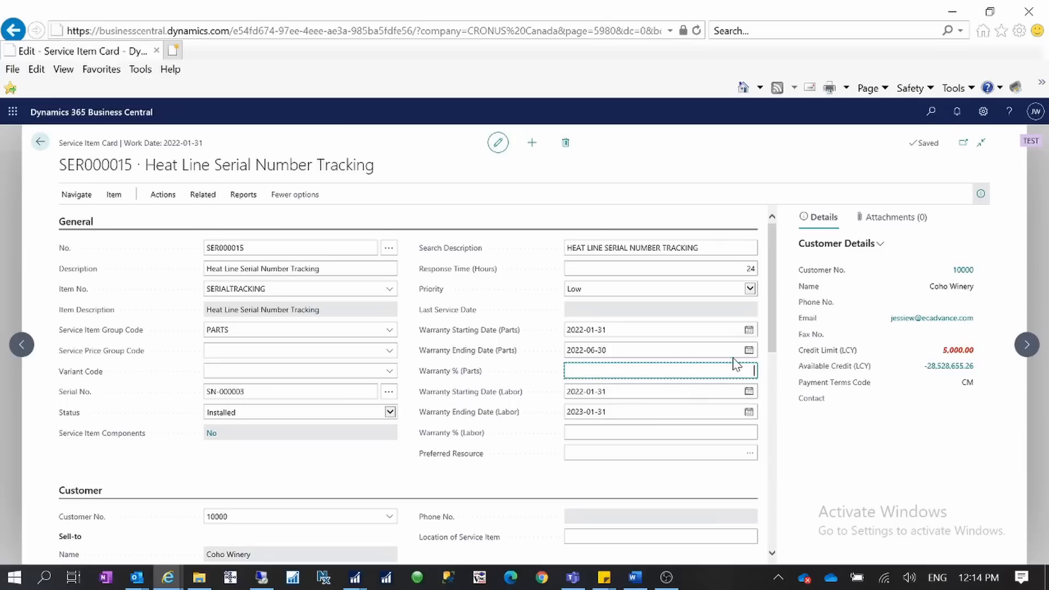
Step: Set Warranty % (Parts) to 50 and Warranty % (Labor) to 80, and switch the service item card to view mode
type("50")
key("Tab")
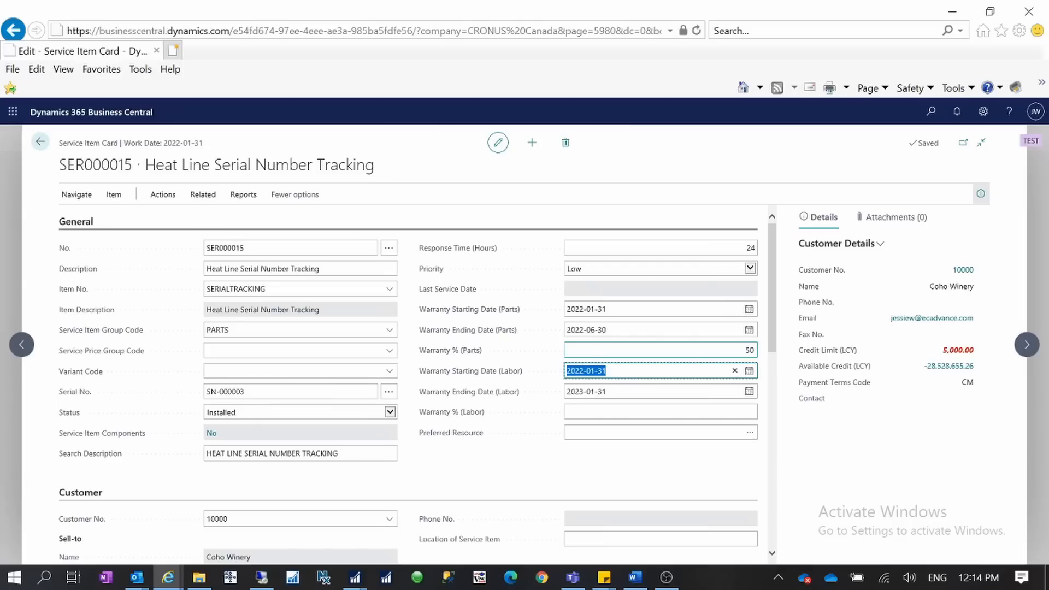
scroll(602, 498, "down", 2)
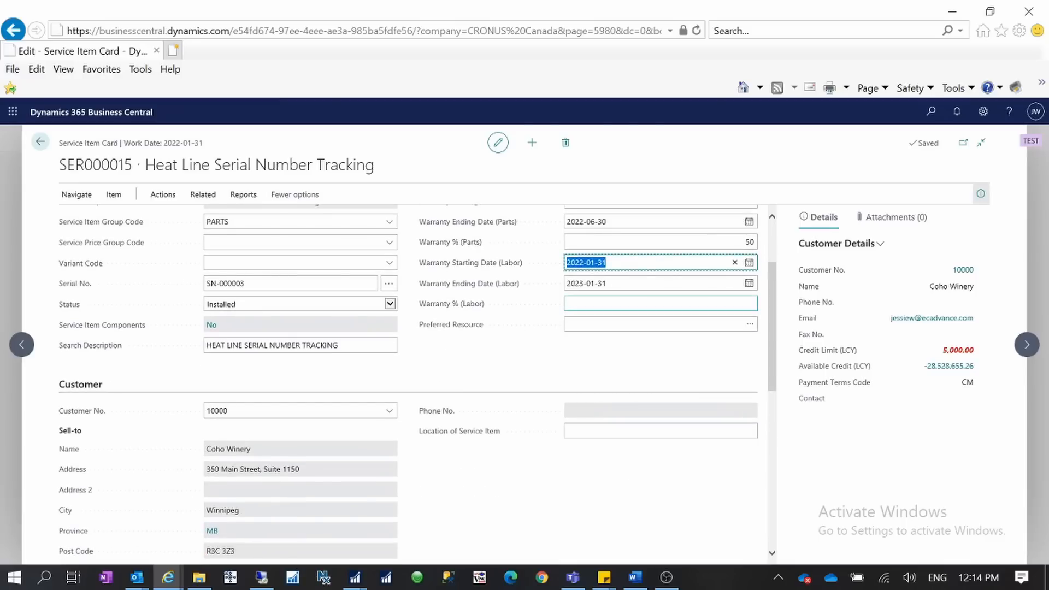
key("Tab")
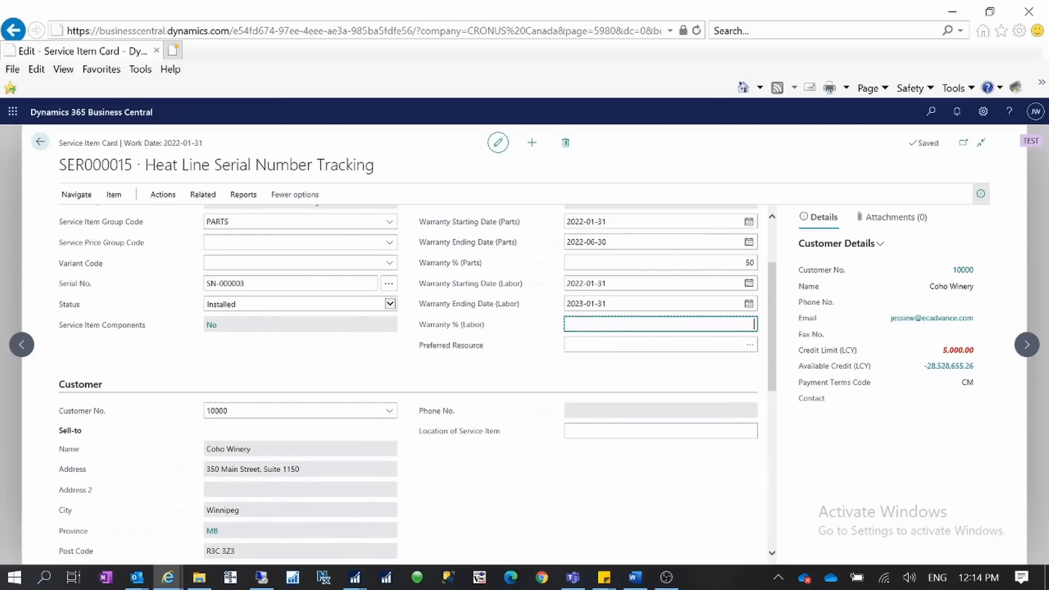
key("Tab")
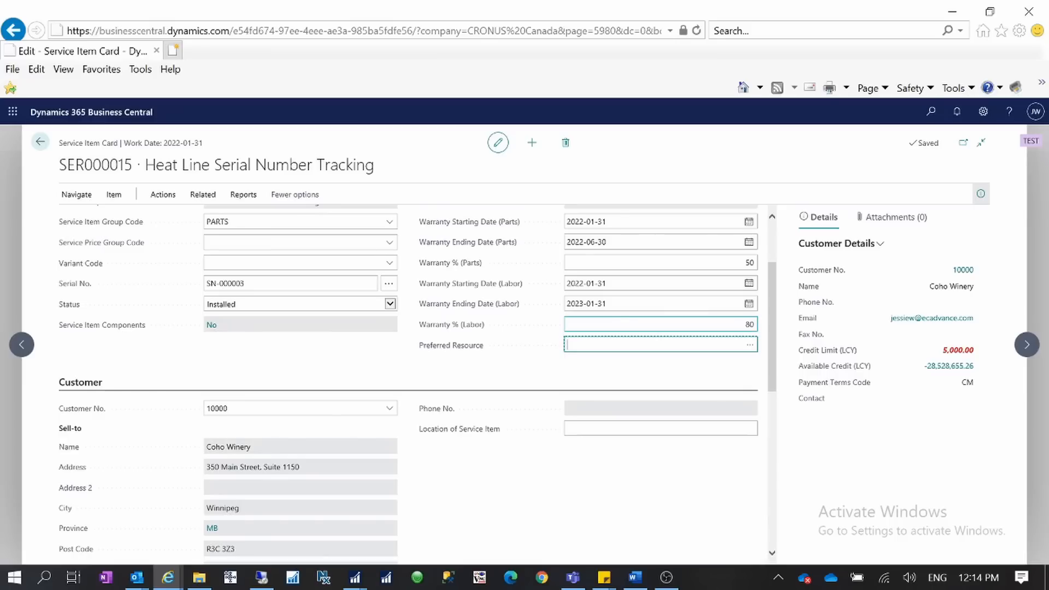
left_click(498, 143)
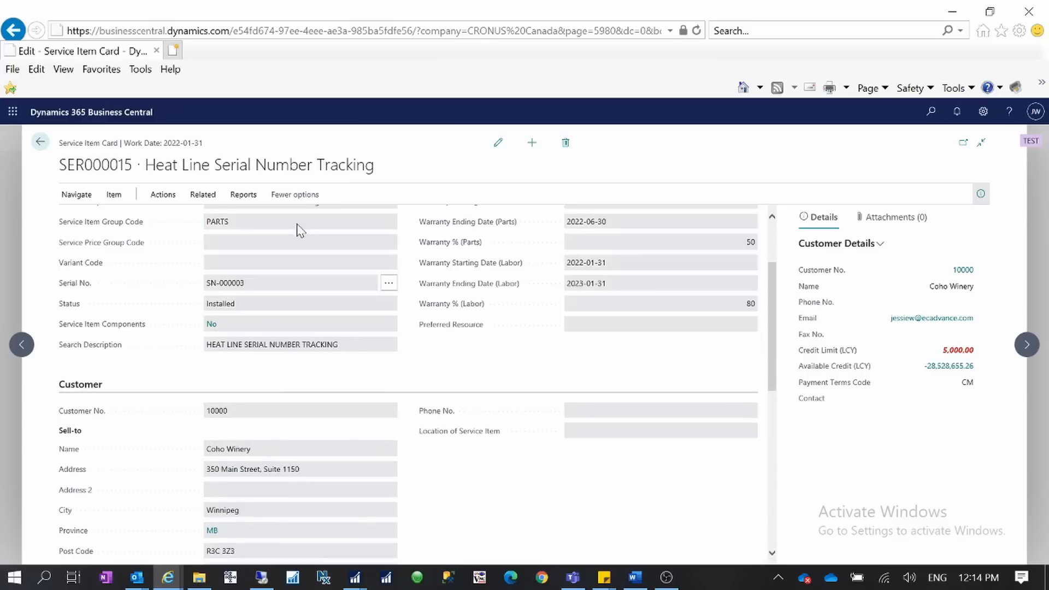
Step: Leave the service item card and set the vendor of a new purchase order to Fabrikam, Inc
left_click(39, 143)
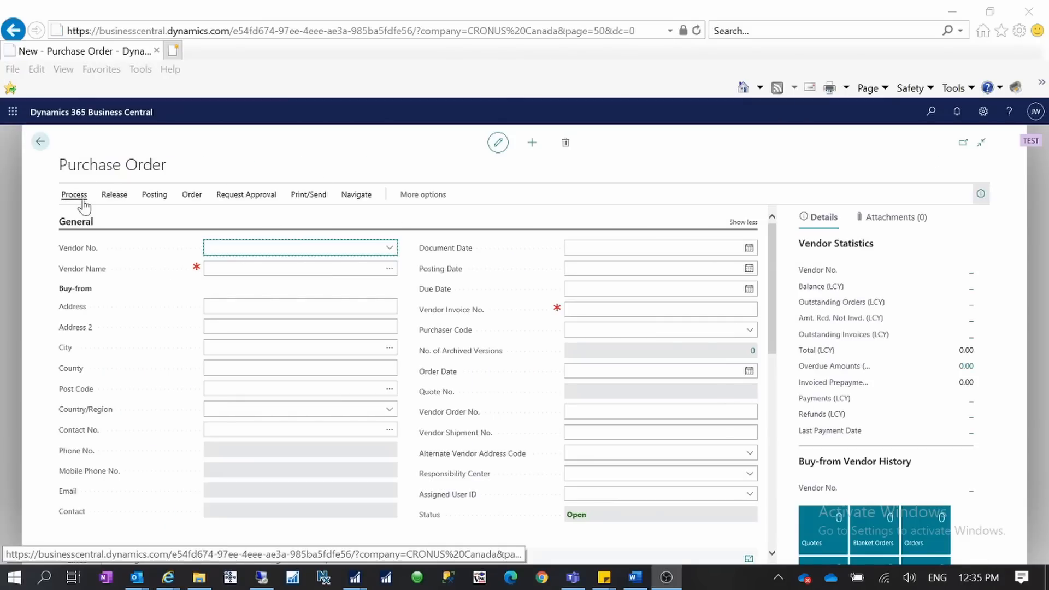
left_click(262, 267)
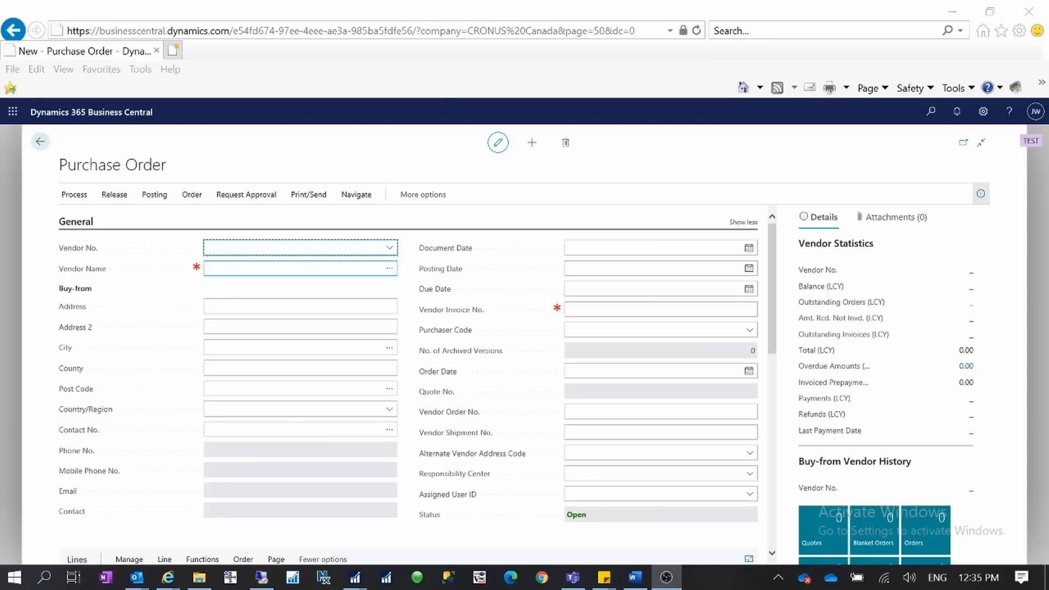
left_click(295, 248)
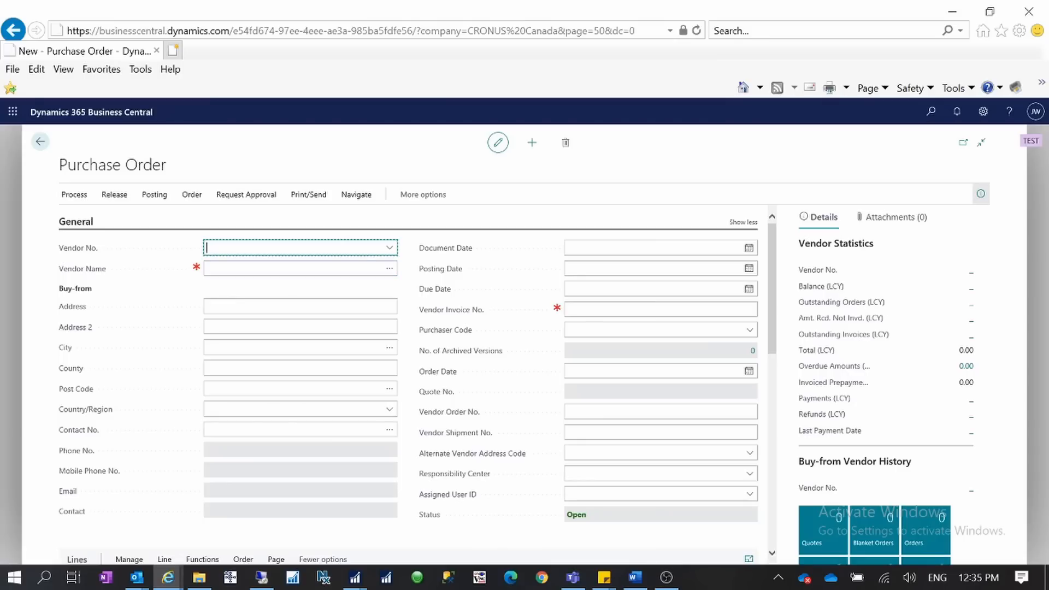
type("1000")
key("Tab")
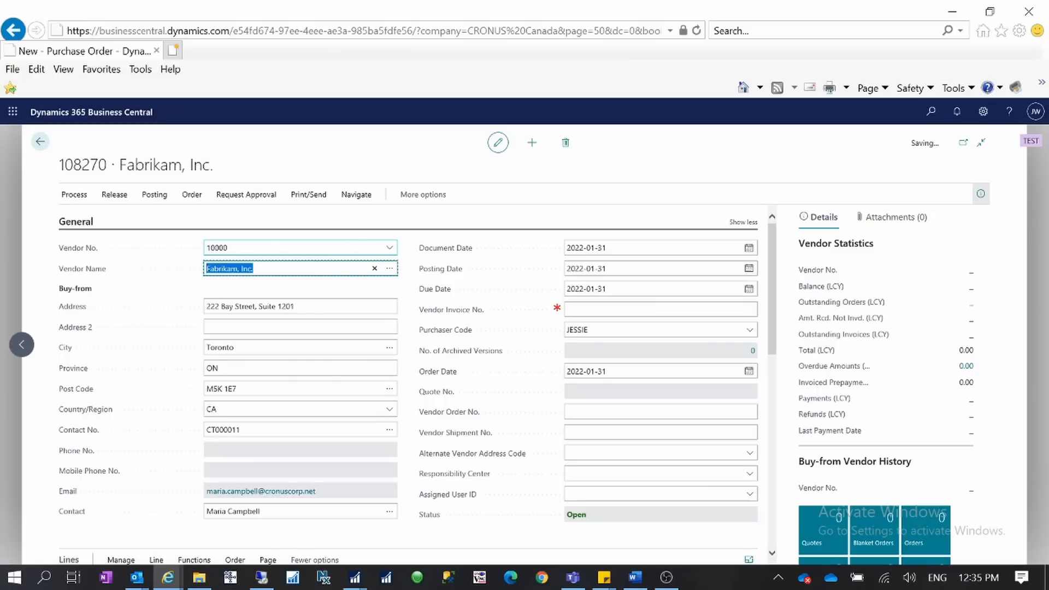
scroll(426, 330, "down", 4)
scroll(431, 329, "up", 4)
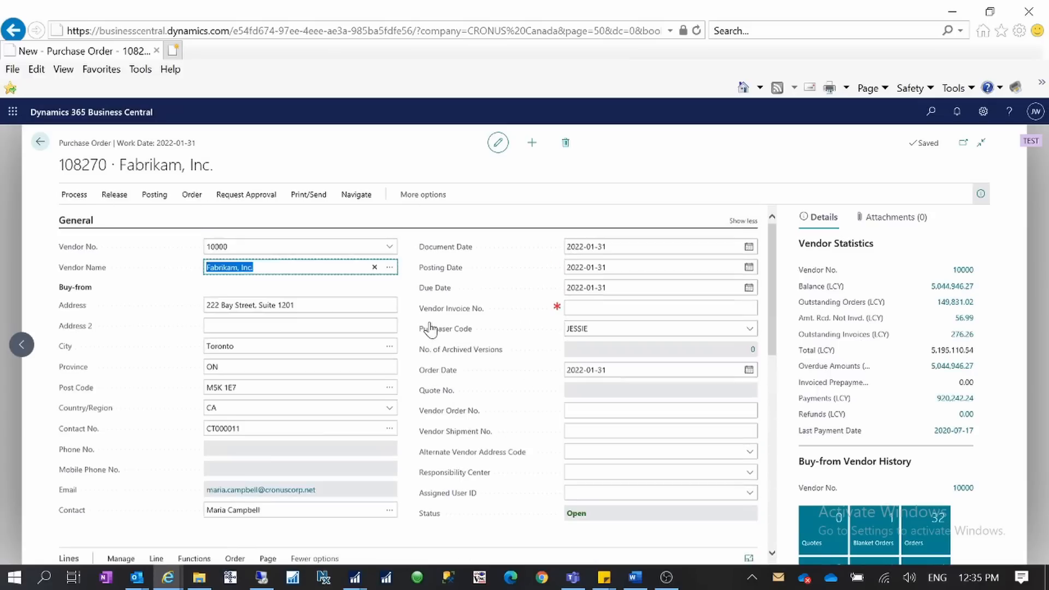
left_click(1018, 369)
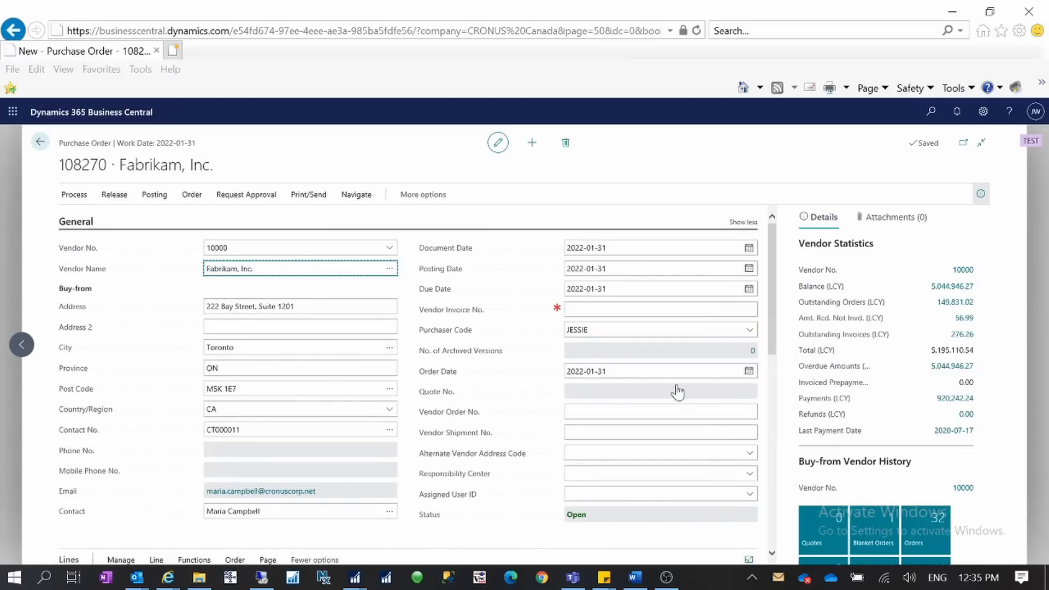
Step: Copy the due date 2022-01-31 into the purchase order's Vendor Invoice No
left_click(598, 310)
left_click_drag(611, 289, 501, 284)
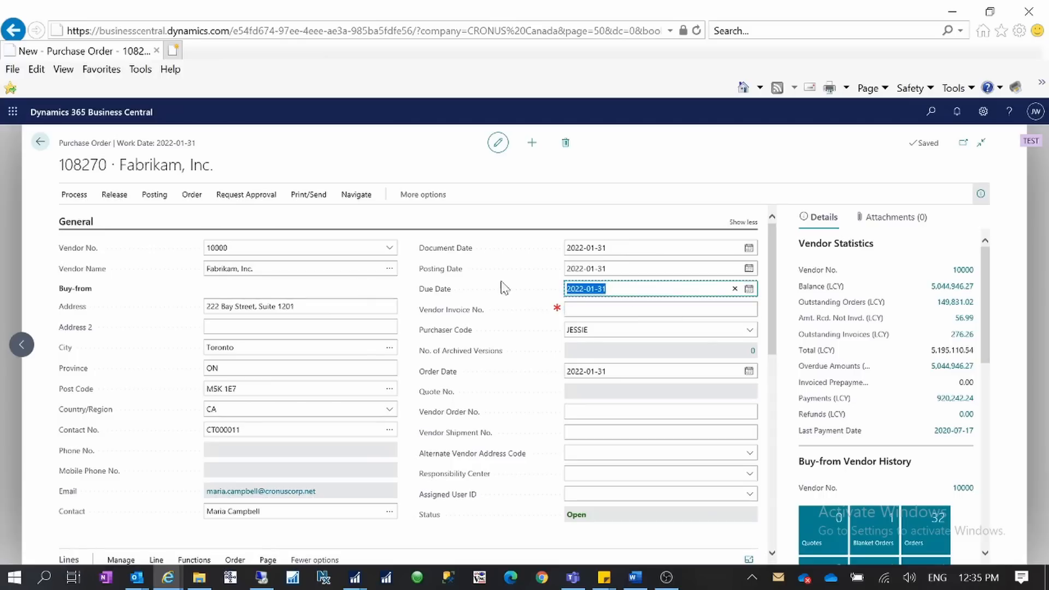
key("ctrl+c")
left_click(580, 308)
key("ctrl+v")
Step: Add an item line for SERIALTRACKING, Heat Line Serial Number Tracking, with quantity 2 to the purchase order
scroll(296, 400, "down", 1)
scroll(295, 400, "down", 3)
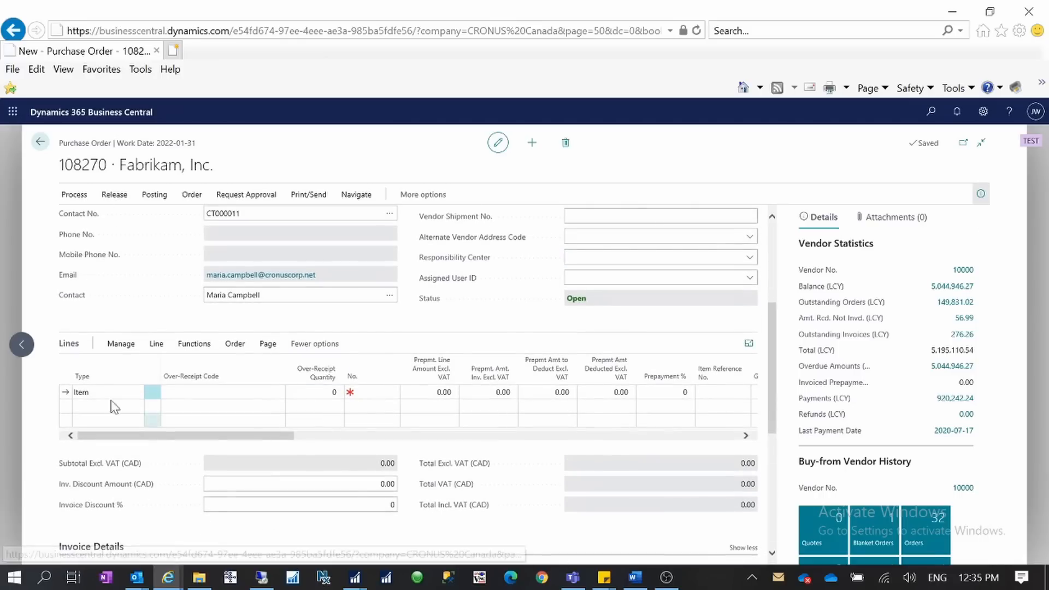
left_click(111, 395)
key("Tab")
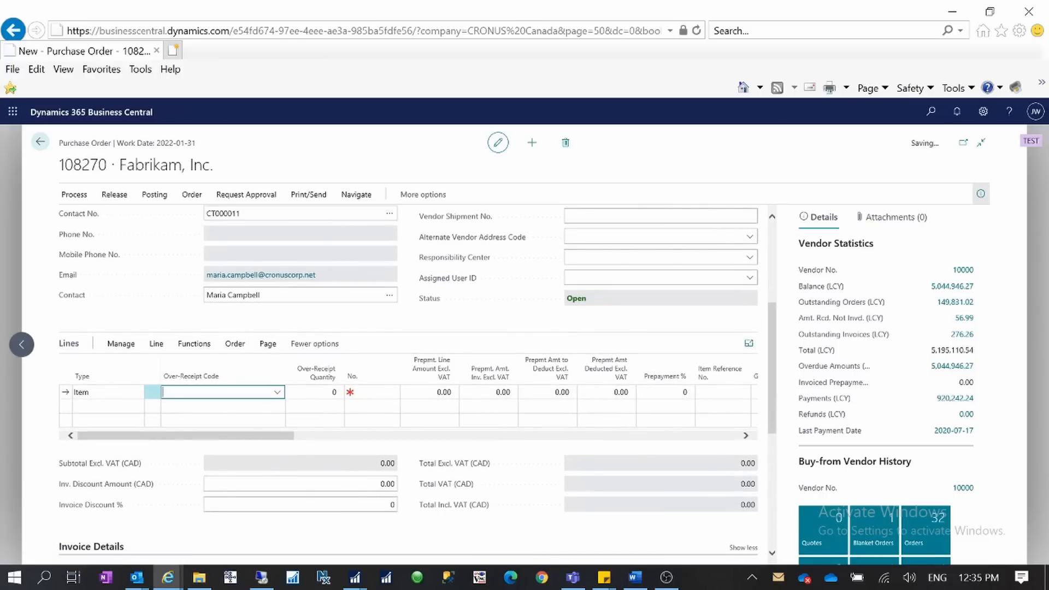
key("Tab")
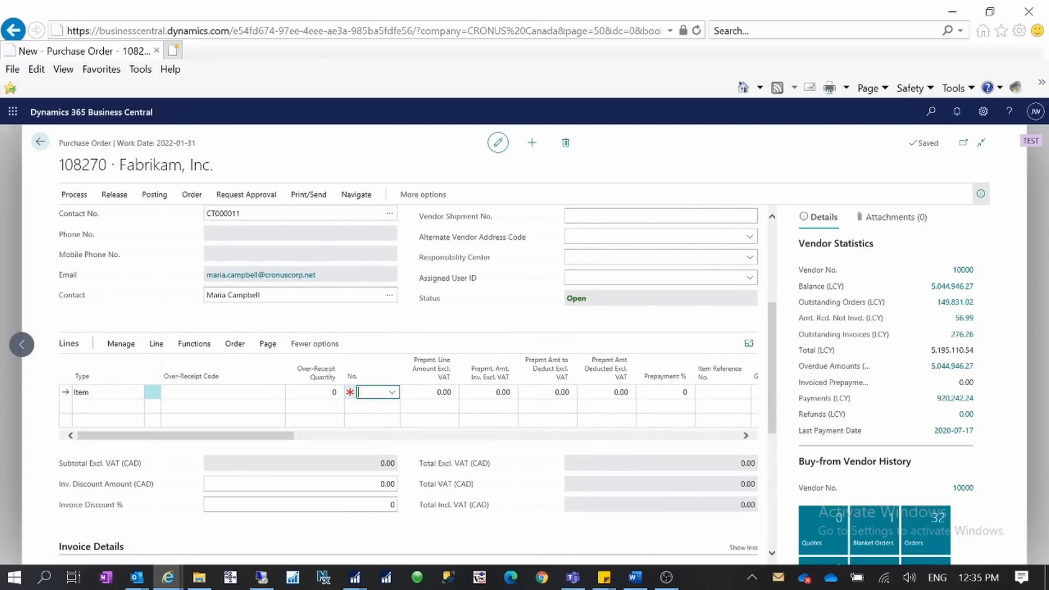
type("seri")
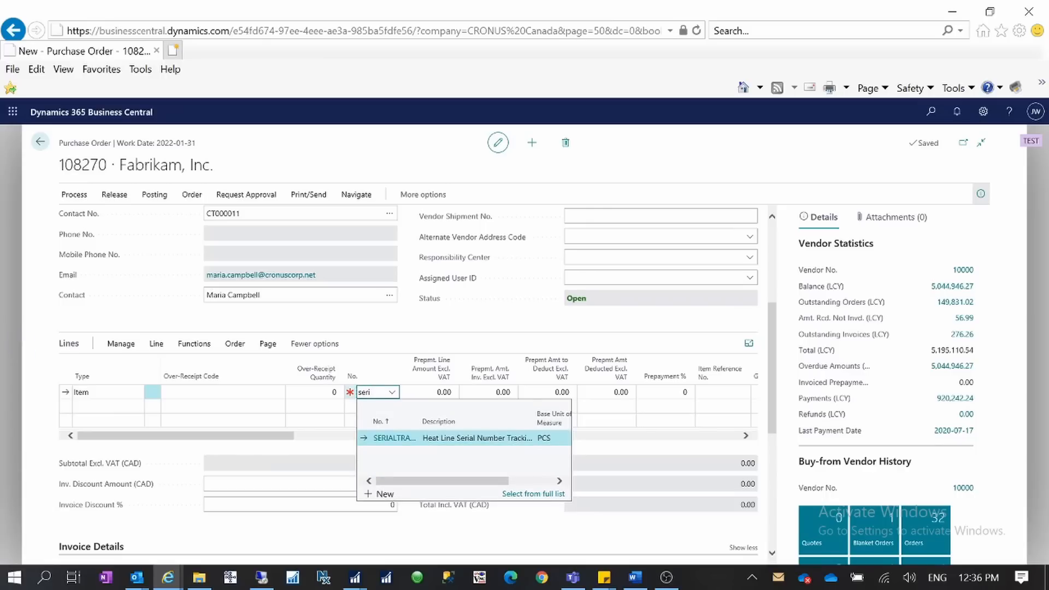
left_click(397, 438)
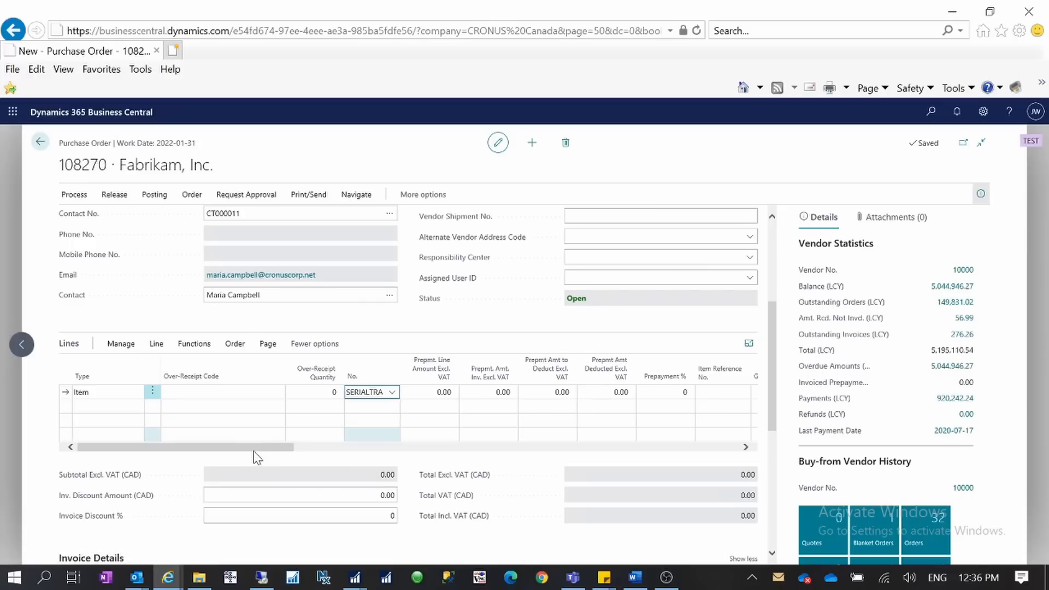
left_click_drag(310, 446, 367, 446)
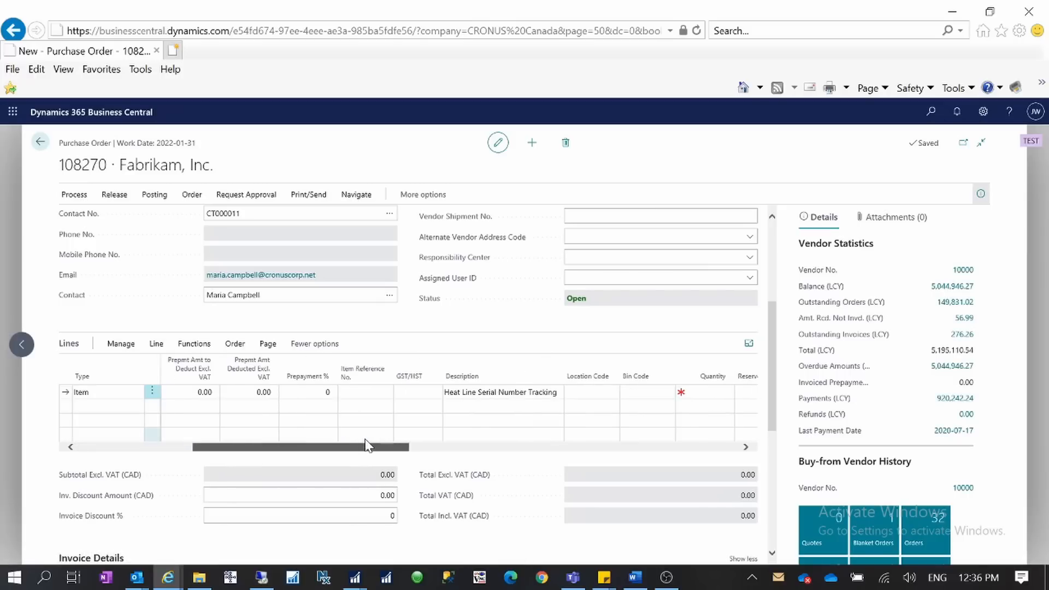
left_click(719, 394)
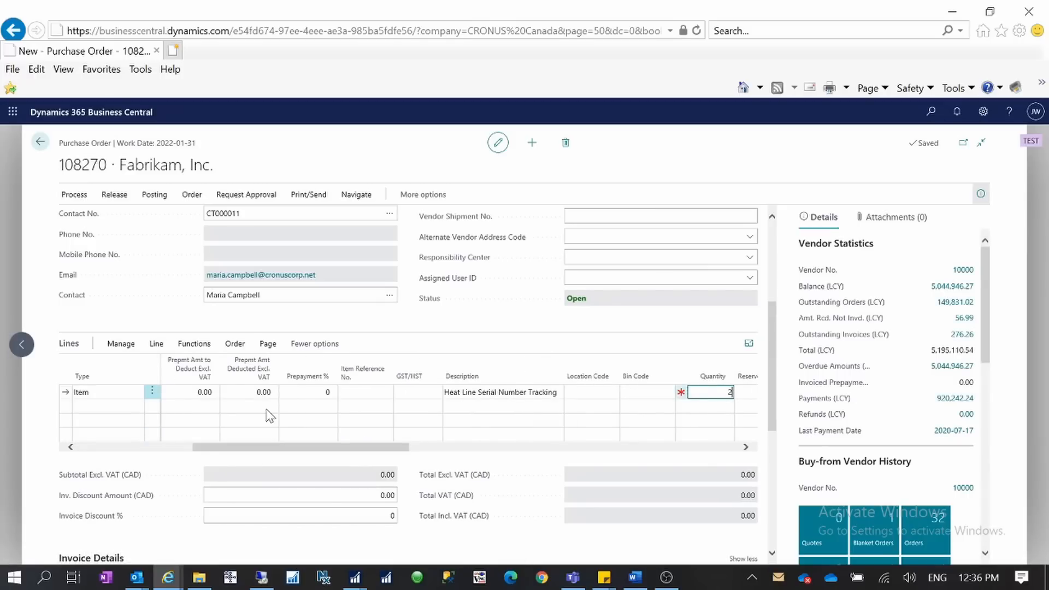
key("Tab")
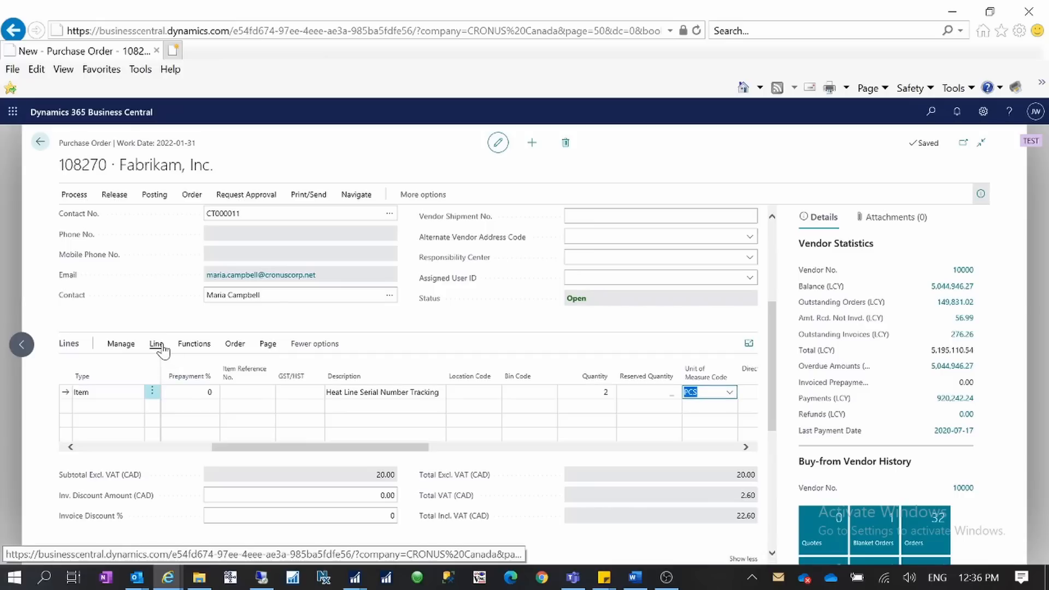
Step: Assign automatically generated serial numbers for a quantity of 2 in the purchase line's item tracking, without a new lot number, and close it
left_click(156, 344)
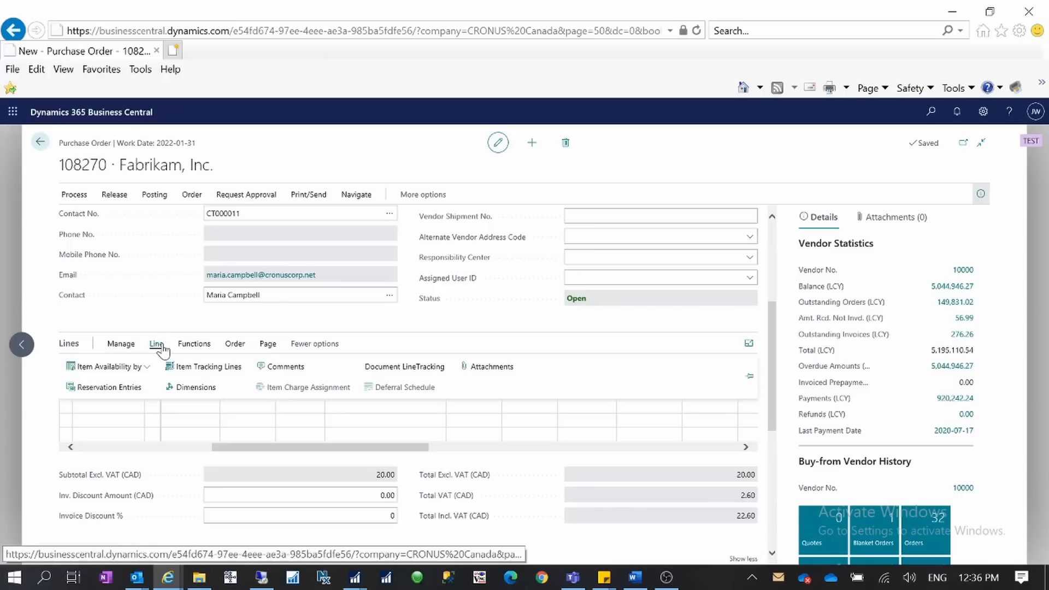
left_click(205, 373)
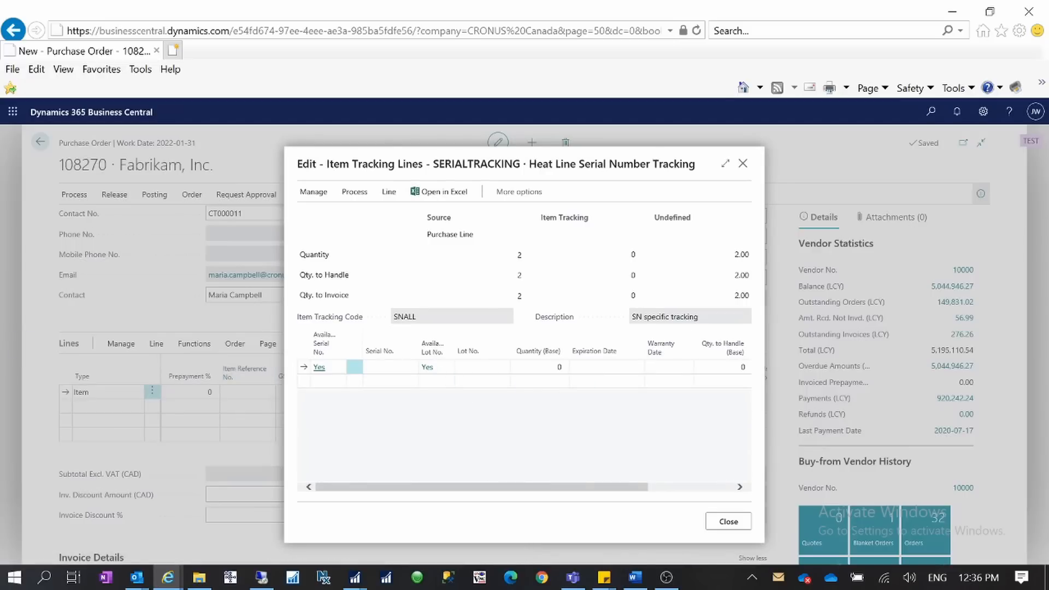
left_click(314, 192)
left_click(355, 193)
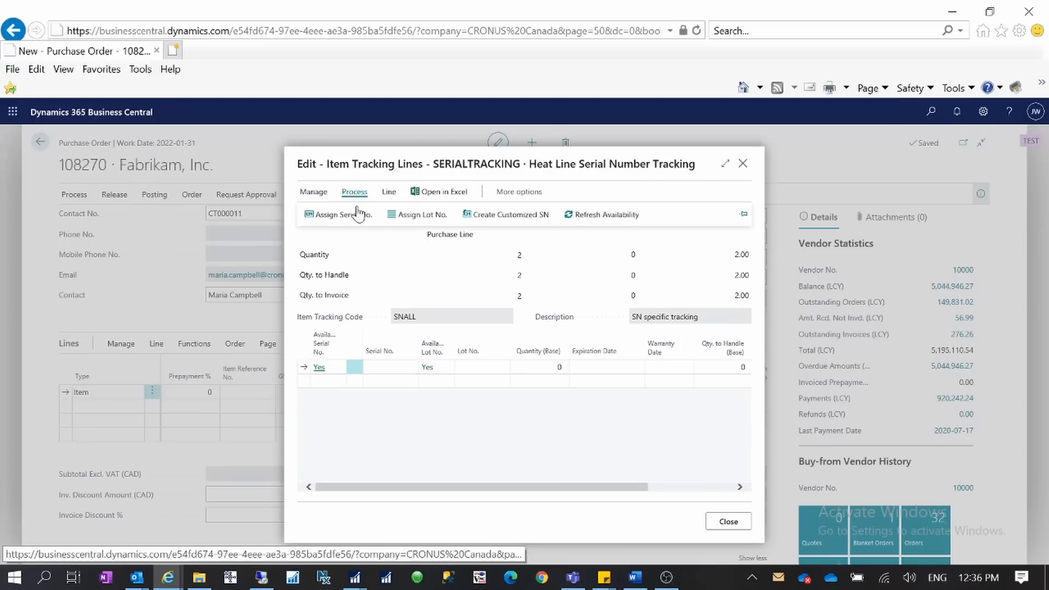
left_click(343, 215)
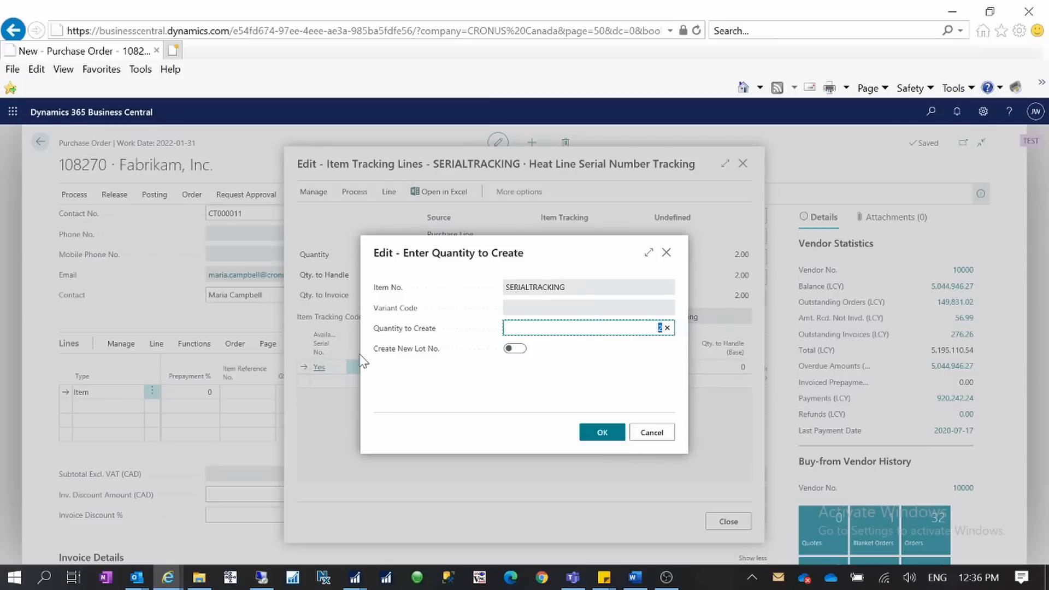
left_click(603, 445)
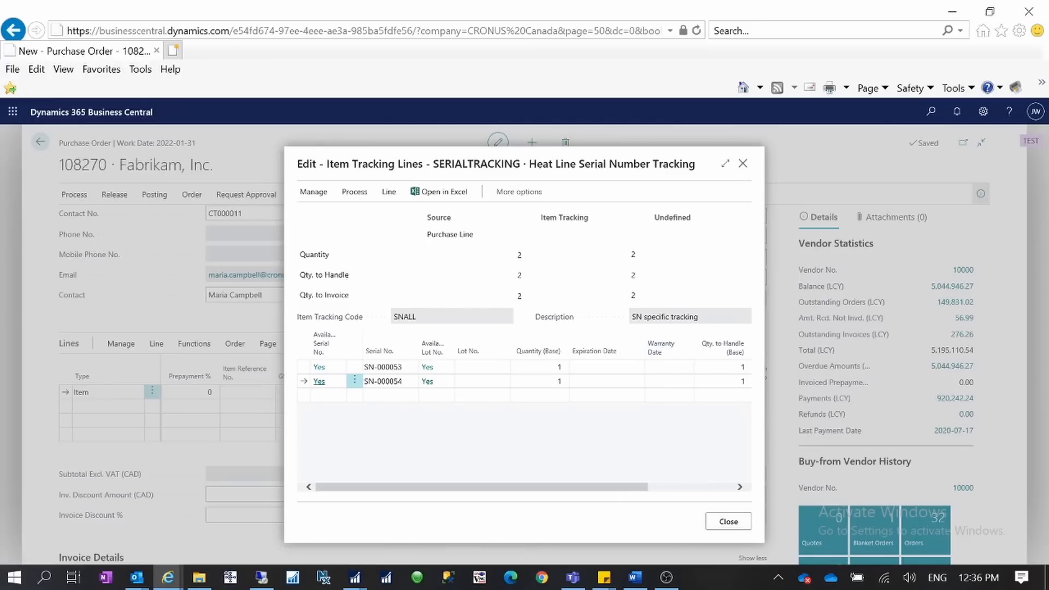
left_click(729, 522)
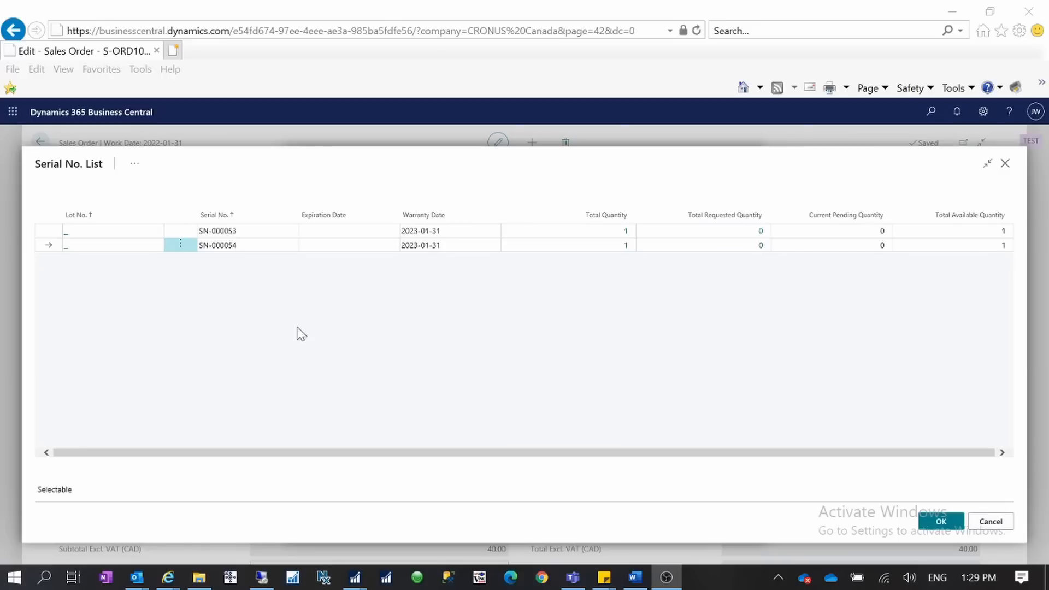
Step: Compare the warranty dates in the sales line's serial number list with the work date in My Settings, and close the item tracking lines
left_click(980, 519)
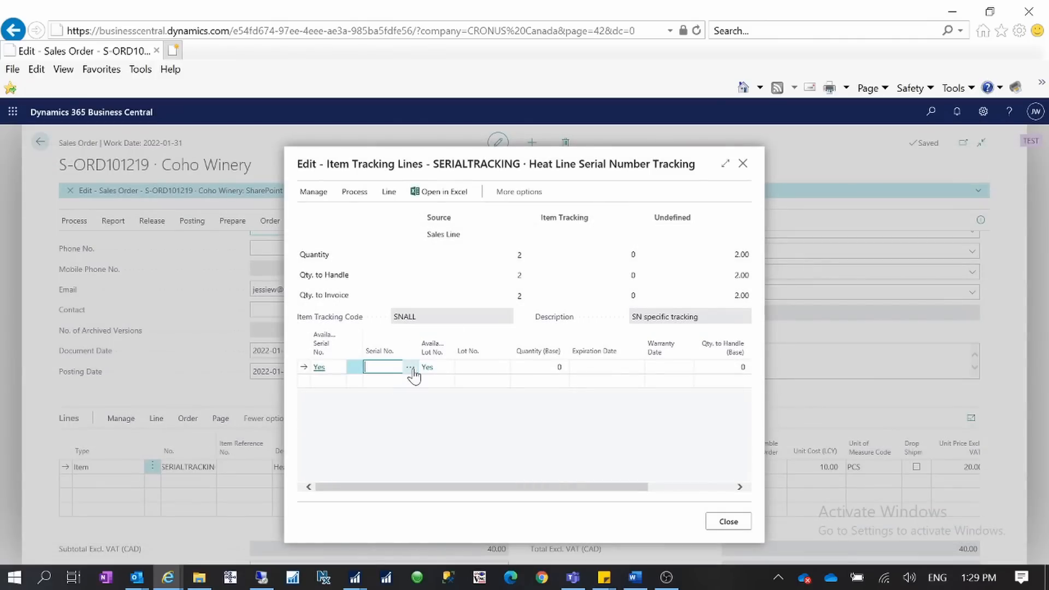
left_click(412, 368)
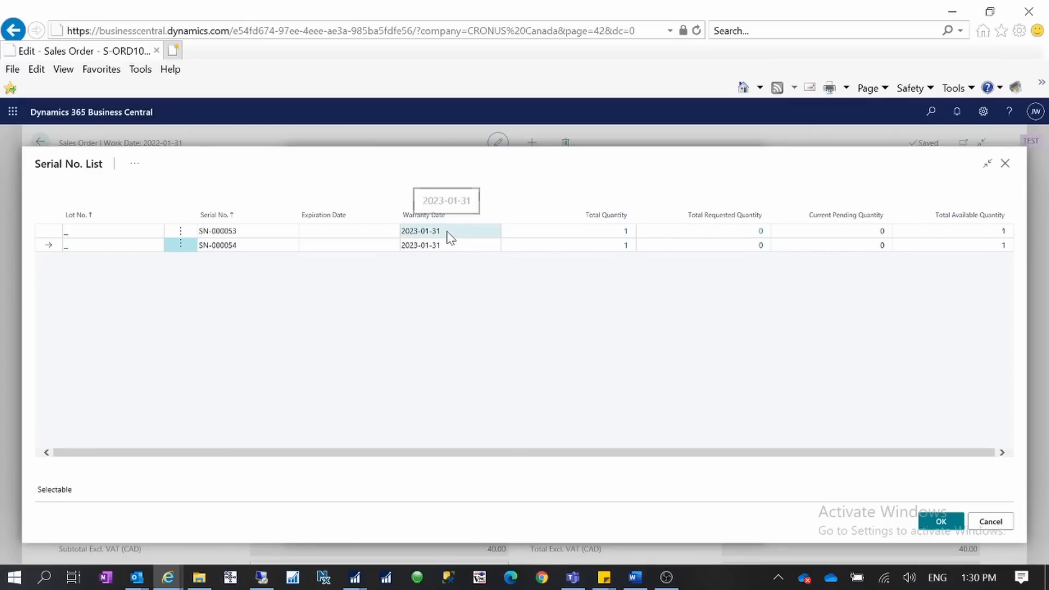
left_click(983, 112)
left_click(904, 204)
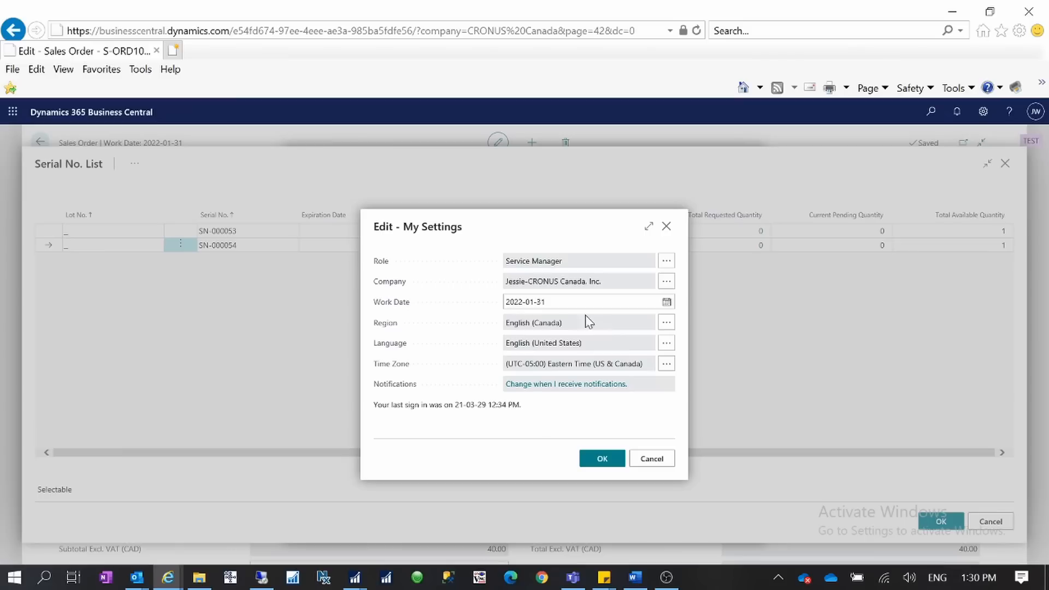
left_click(656, 460)
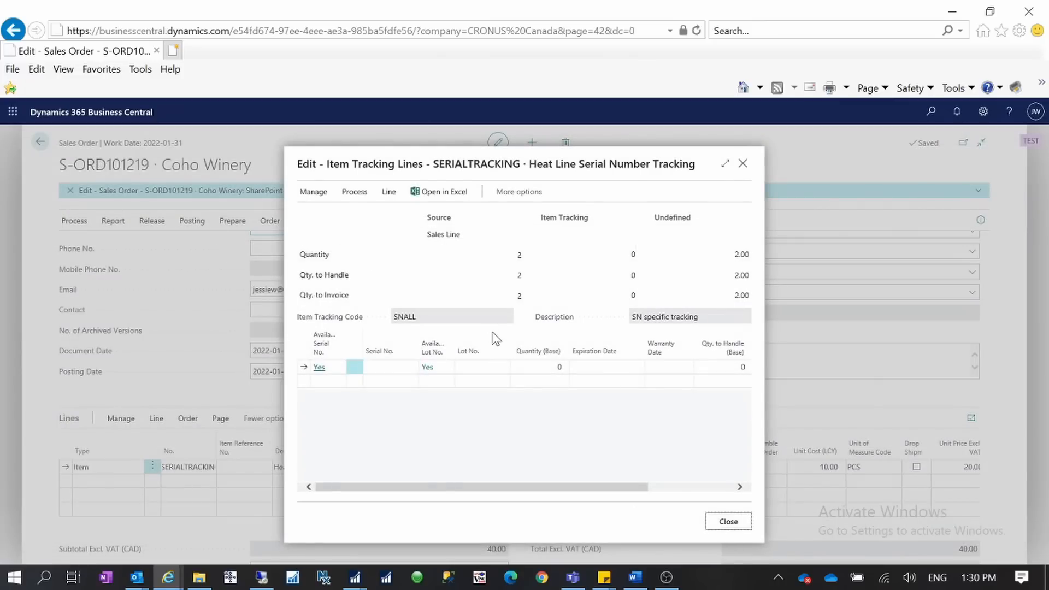
key("Escape")
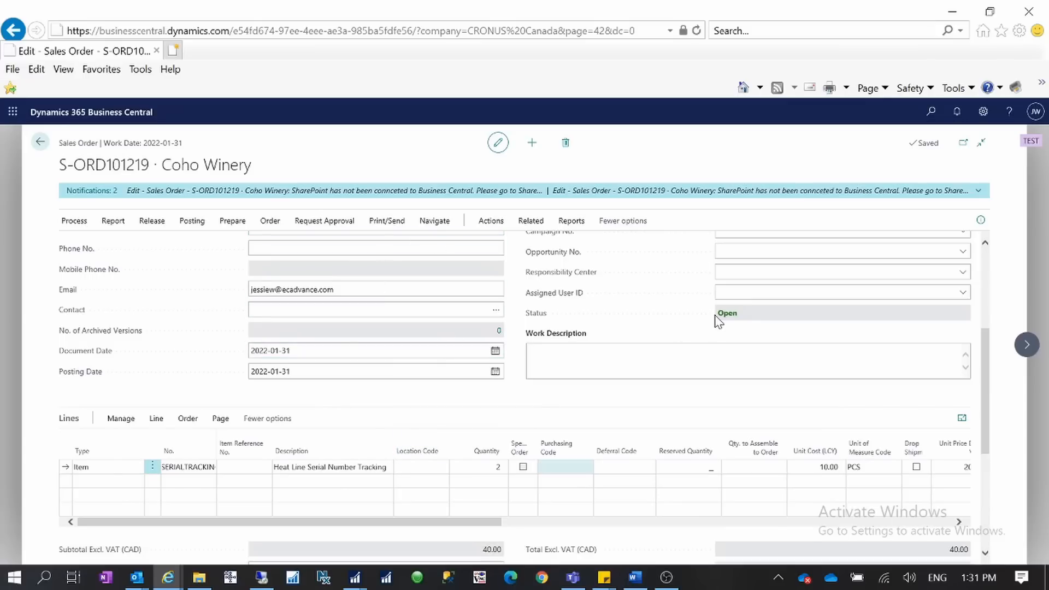
left_click(677, 358)
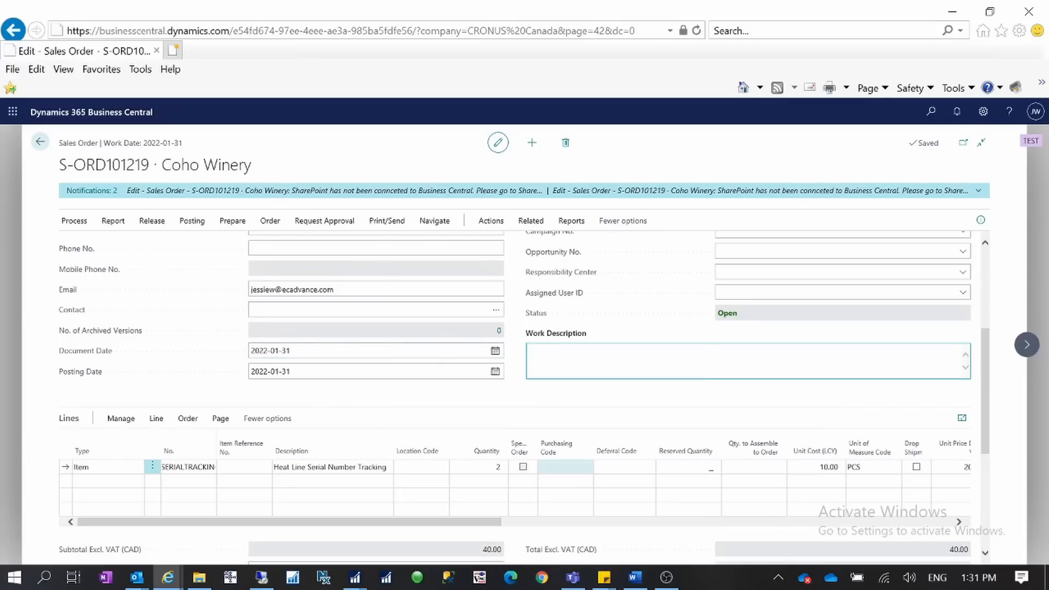